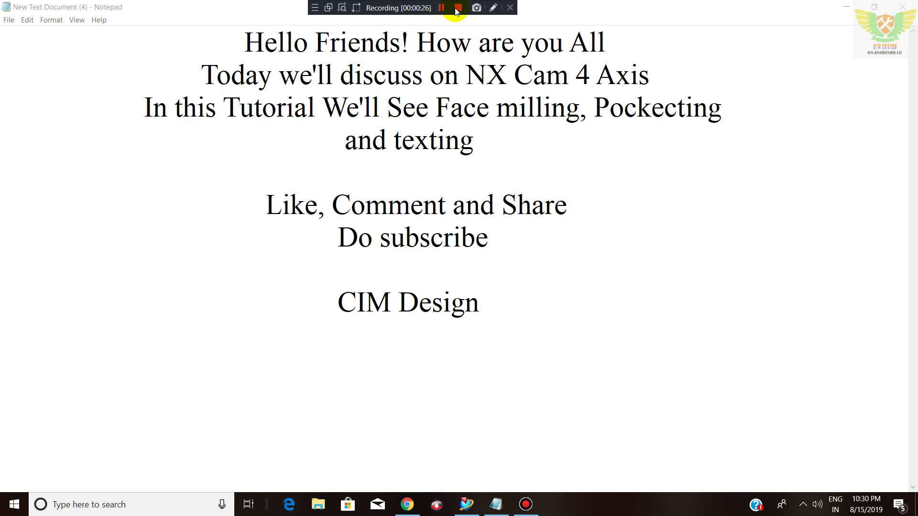
Bring the NX manufacturing session forward and zoom in on the 4-axis machine and part.
click(471, 512)
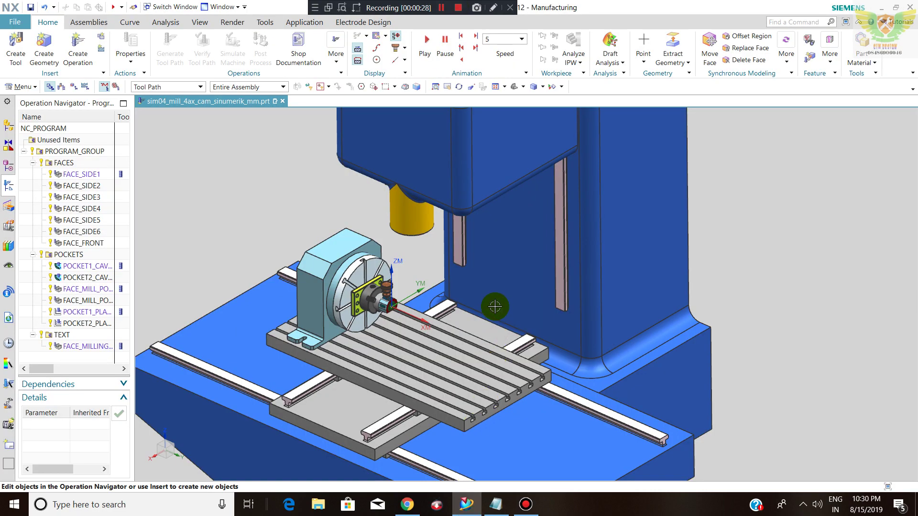
scroll(450, 291, up, 2)
scroll(443, 274, down, 3)
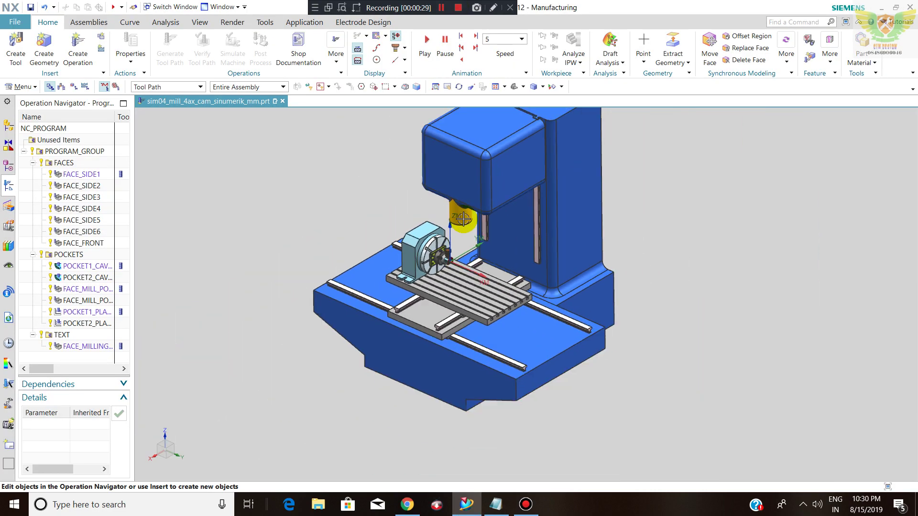
scroll(443, 274, up, 2)
scroll(435, 273, up, 2)
scroll(426, 270, up, 2)
scroll(425, 271, up, 2)
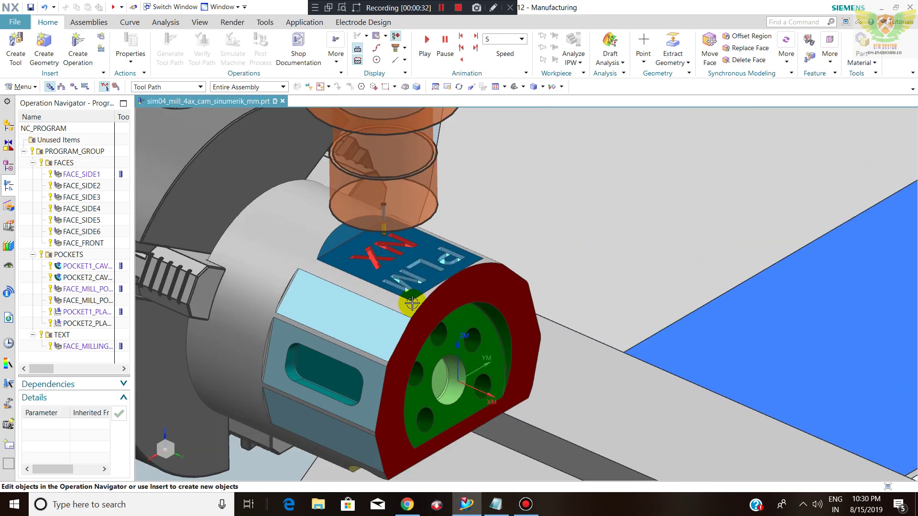
scroll(416, 270, down, 2)
scroll(409, 269, down, 1)
scroll(408, 269, up, 1)
scroll(445, 237, up, 2)
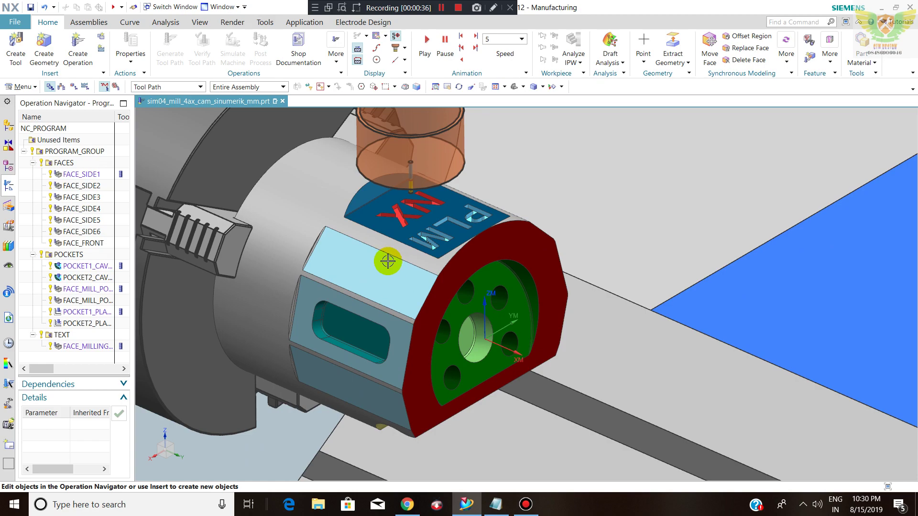
scroll(382, 270, down, 2)
scroll(380, 277, up, 2)
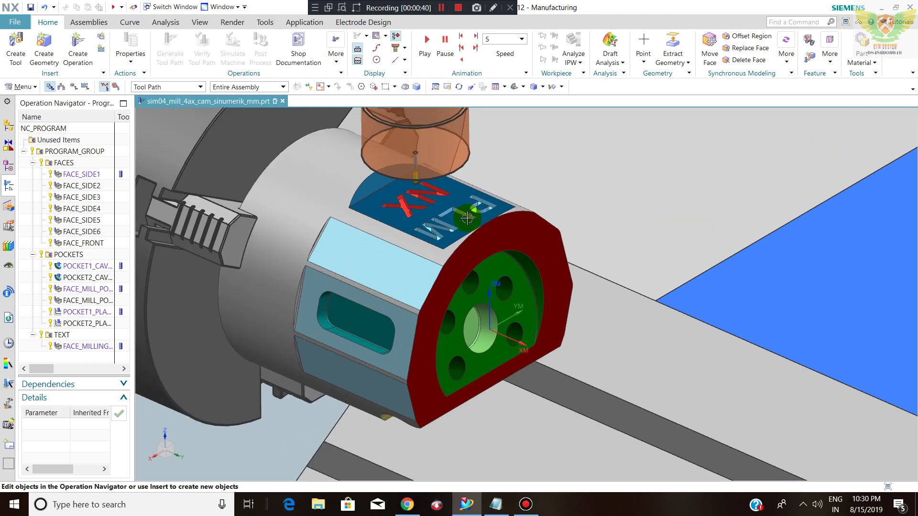
scroll(471, 217, down, 3)
Rotate the view around the rotary table, chuck and fixture holding the octagonal part.
middle_drag(471, 217, 377, 316)
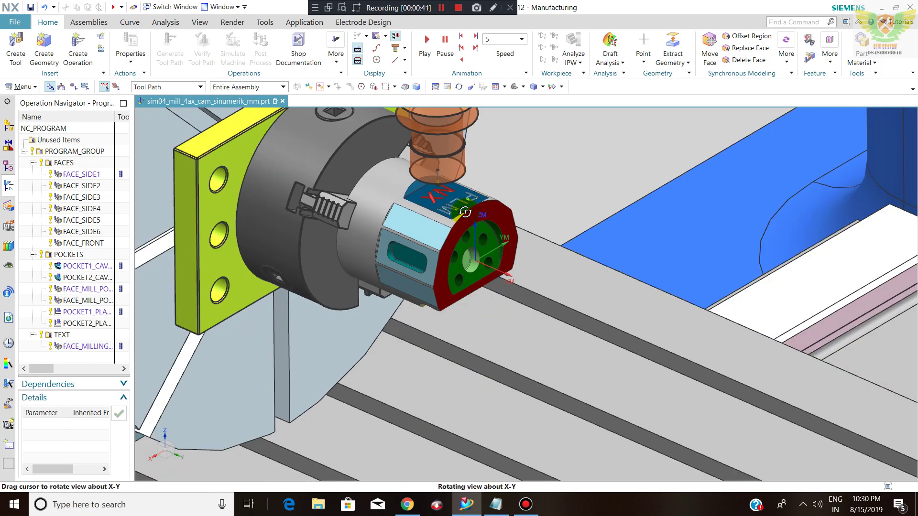
scroll(377, 316, up, 3)
scroll(318, 338, up, 1)
scroll(365, 281, down, 5)
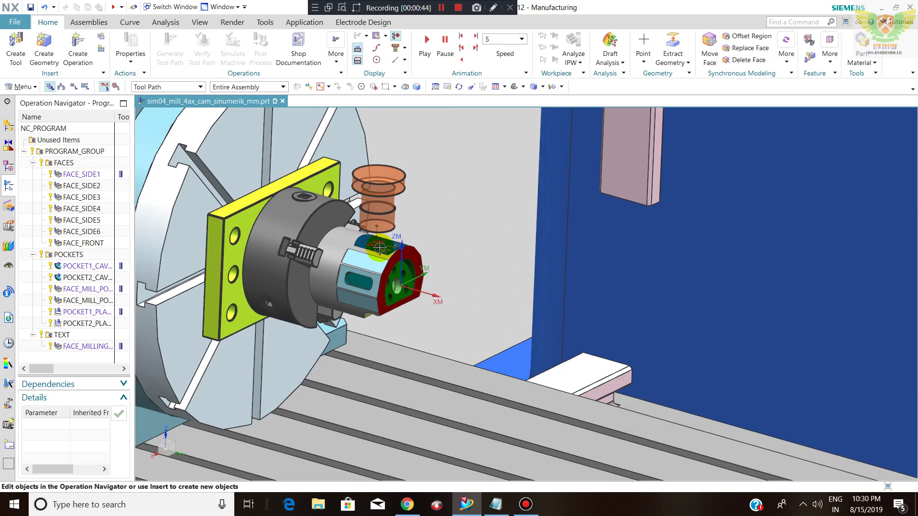
scroll(389, 317, up, 1)
middle_drag(392, 246, 382, 246)
scroll(383, 247, down, 3)
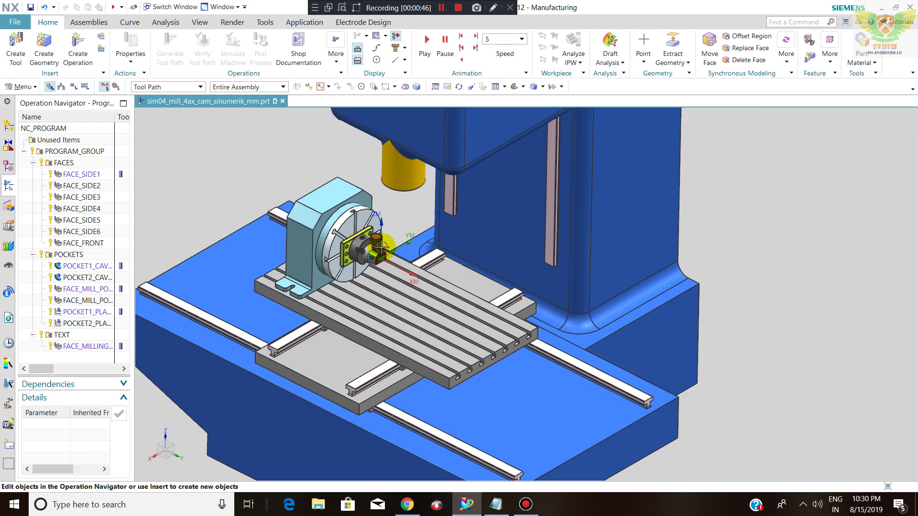
scroll(376, 247, up, 4)
scroll(375, 247, up, 1)
scroll(409, 218, up, 1)
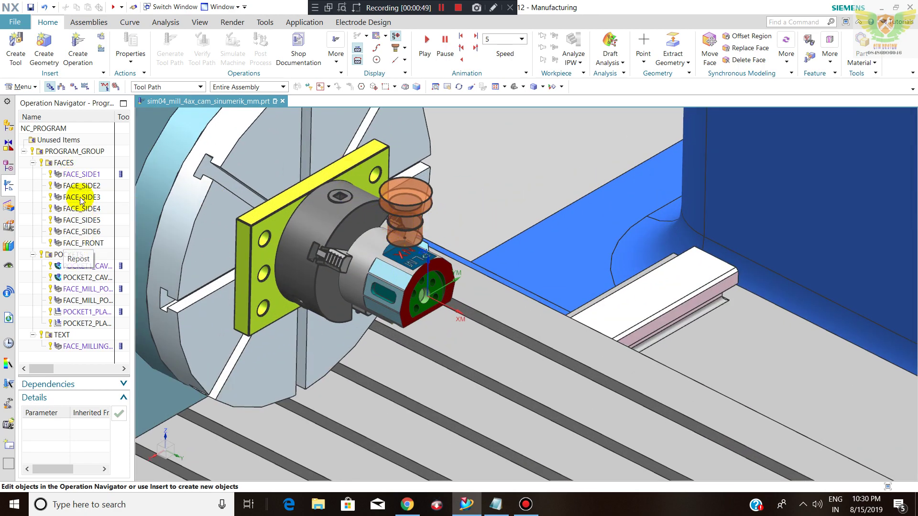
Replay the FACE_SIDE1 facing tool path.
click(76, 175)
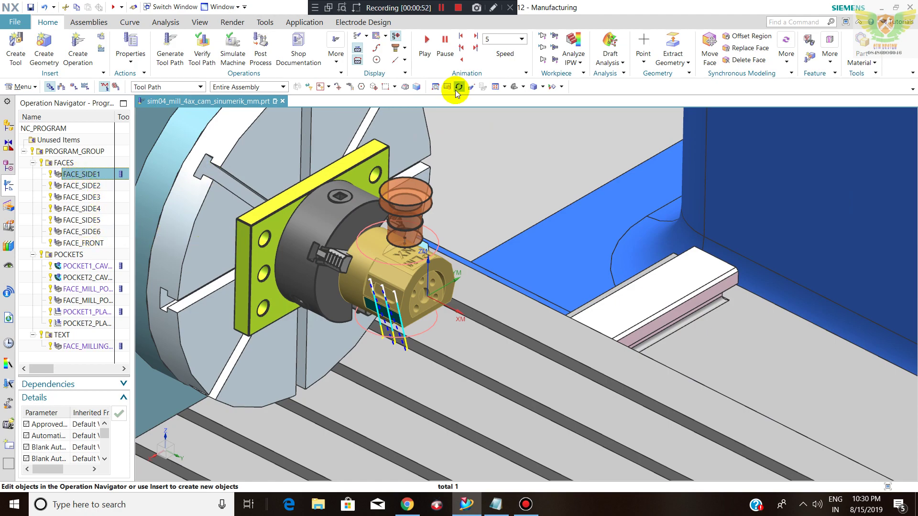
click(426, 40)
scroll(381, 316, down, 5)
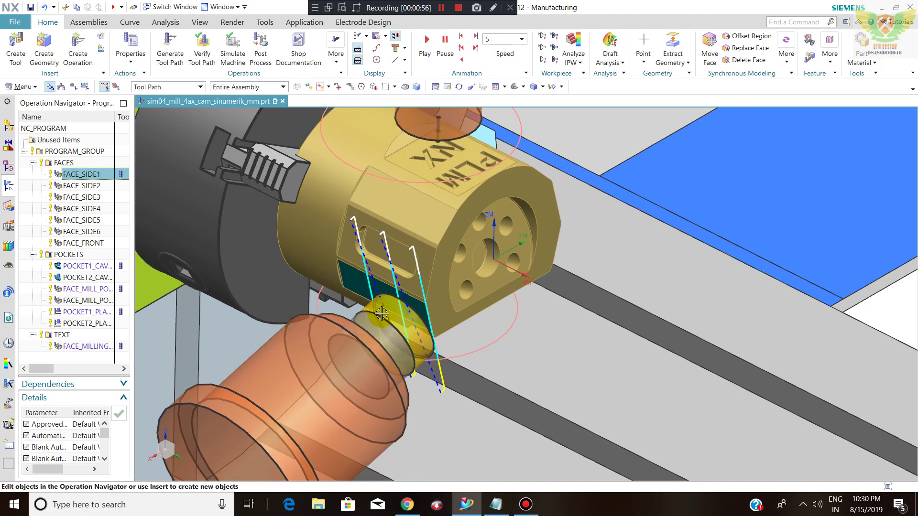
Replay the POCKET2 cavity-milling tool path.
click(88, 266)
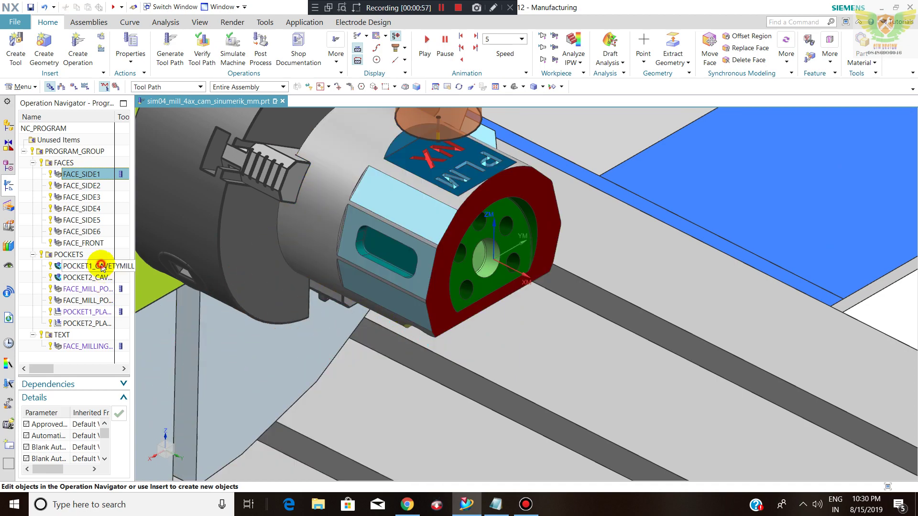
click(89, 278)
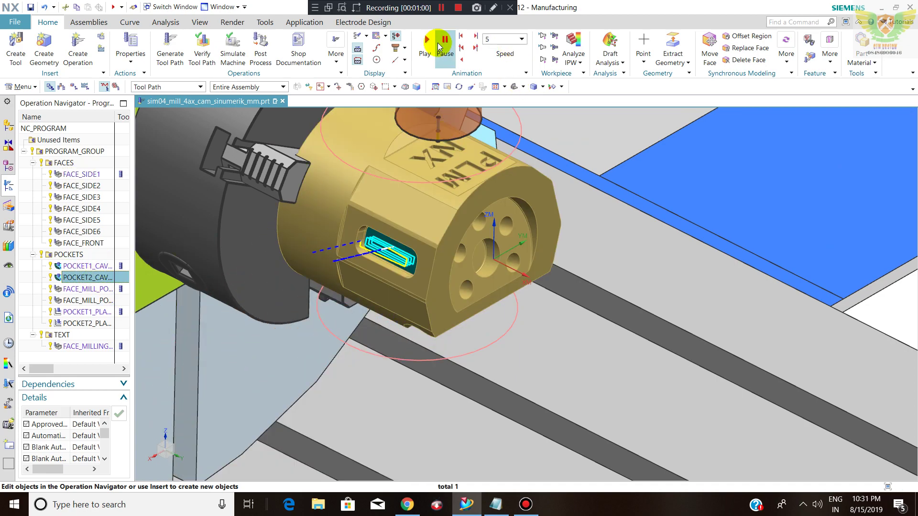
click(426, 42)
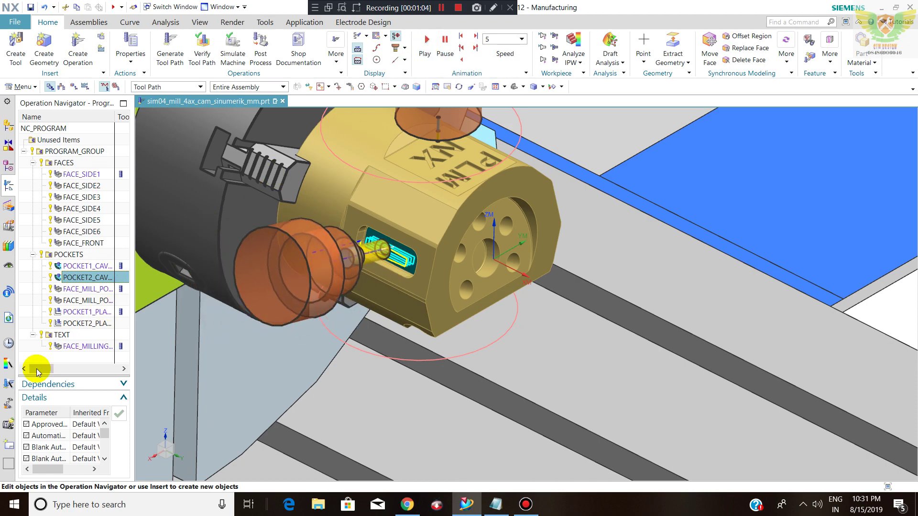
Replay the TEXT face-milling engraving tool path around the NX letters.
click(89, 346)
click(426, 42)
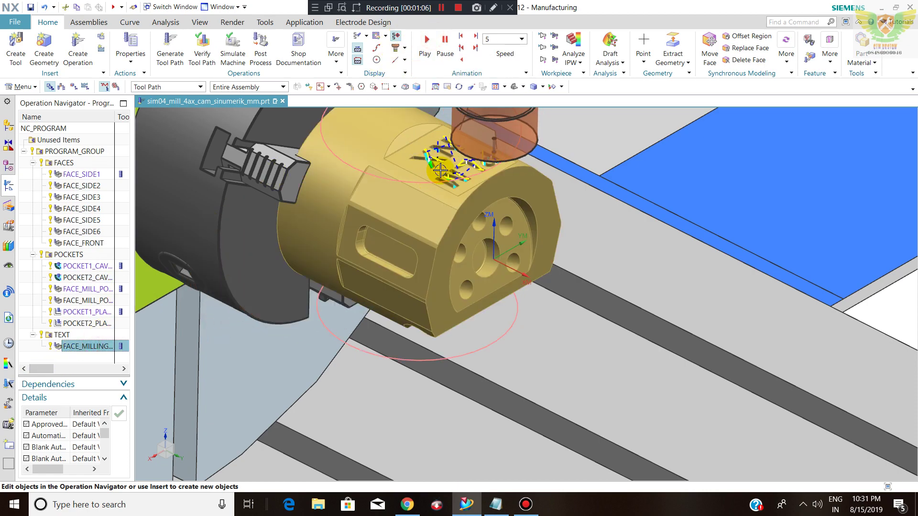
scroll(516, 201, down, 3)
scroll(516, 201, up, 1)
scroll(517, 201, down, 3)
scroll(489, 168, down, 2)
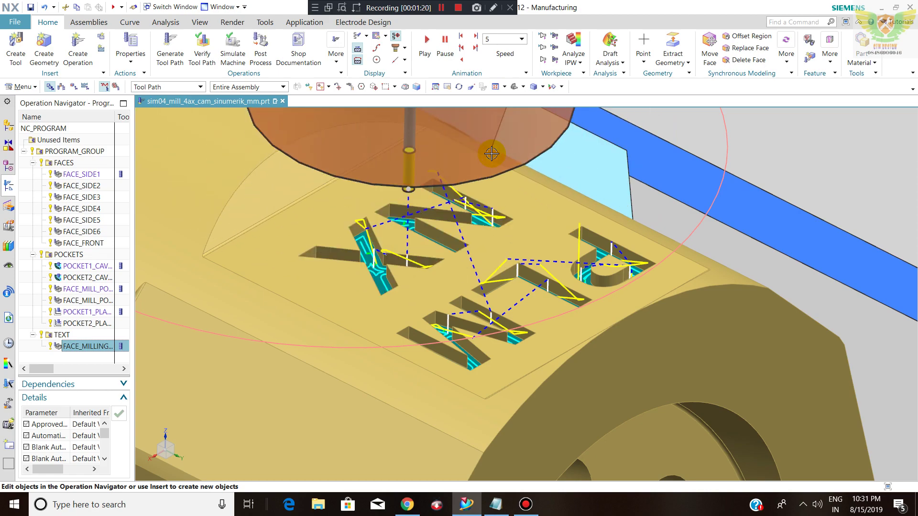
scroll(478, 249, down, 3)
scroll(470, 273, down, 3)
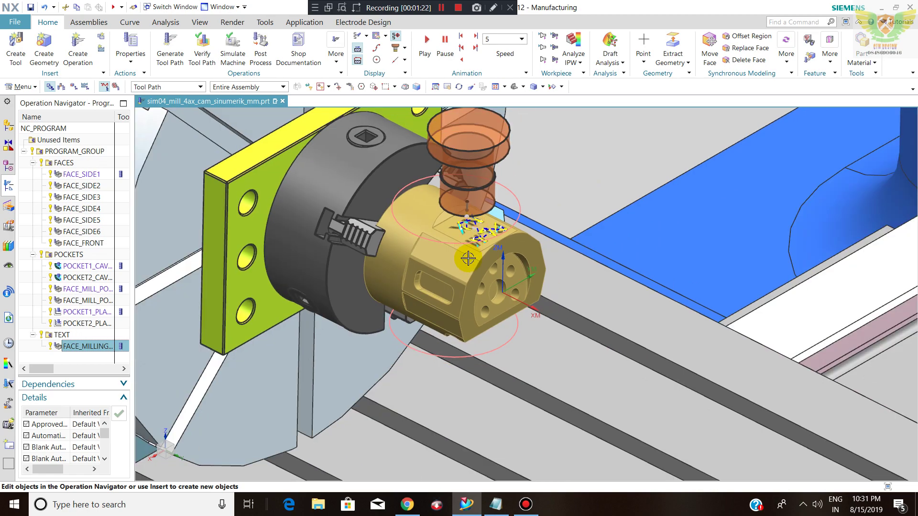
scroll(470, 274, down, 2)
scroll(470, 273, down, 3)
scroll(473, 252, up, 3)
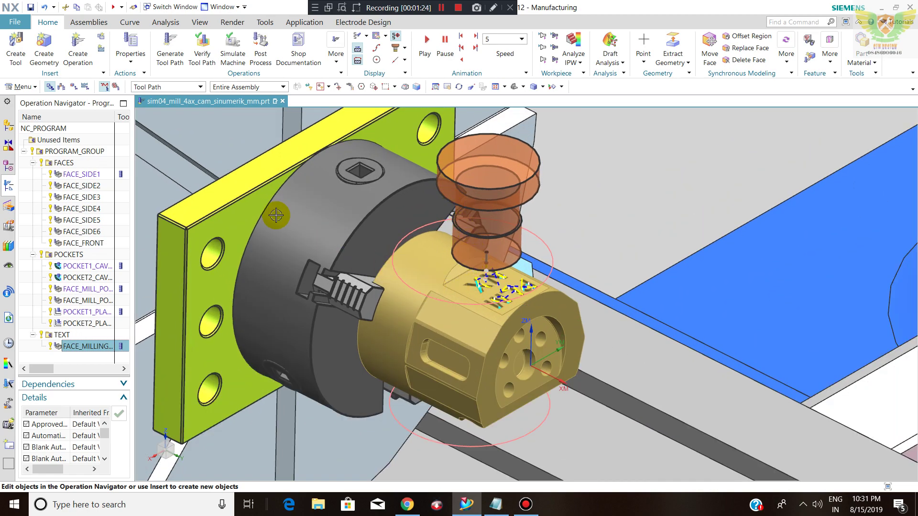
Display the FACE_SIDE1 through FACE_SIDE5 and FACE_FRONT tool paths in turn.
click(83, 175)
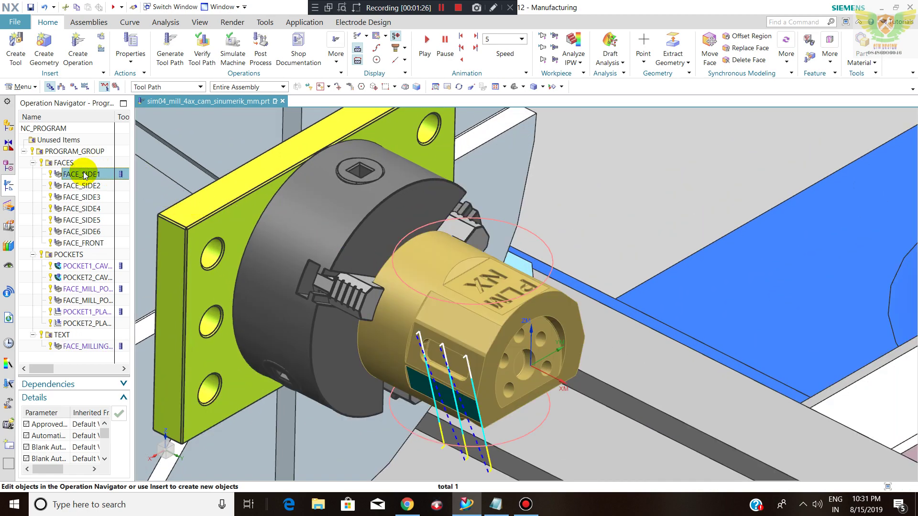
click(70, 195)
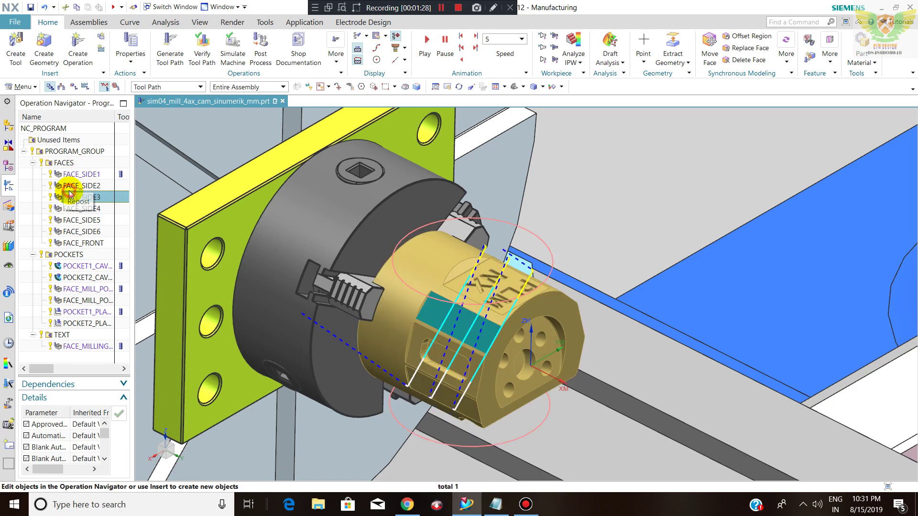
key(Up)
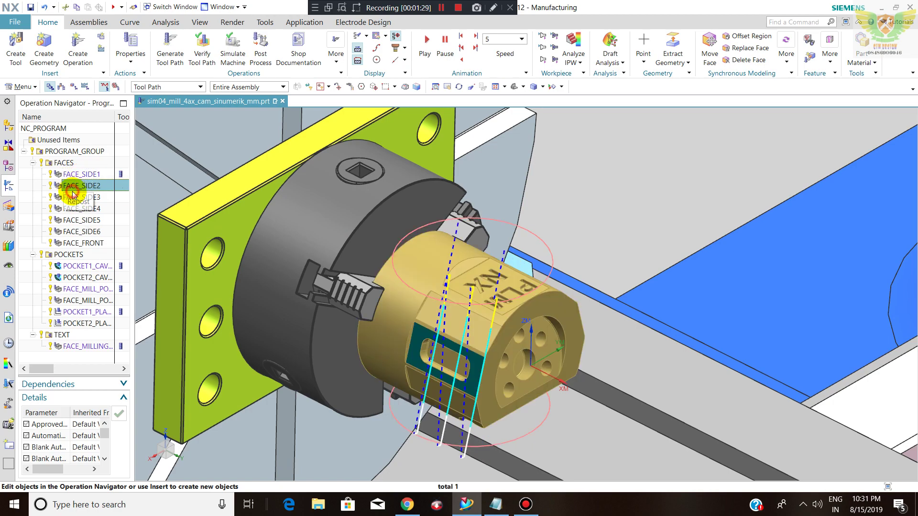
click(74, 196)
scroll(459, 318, up, 3)
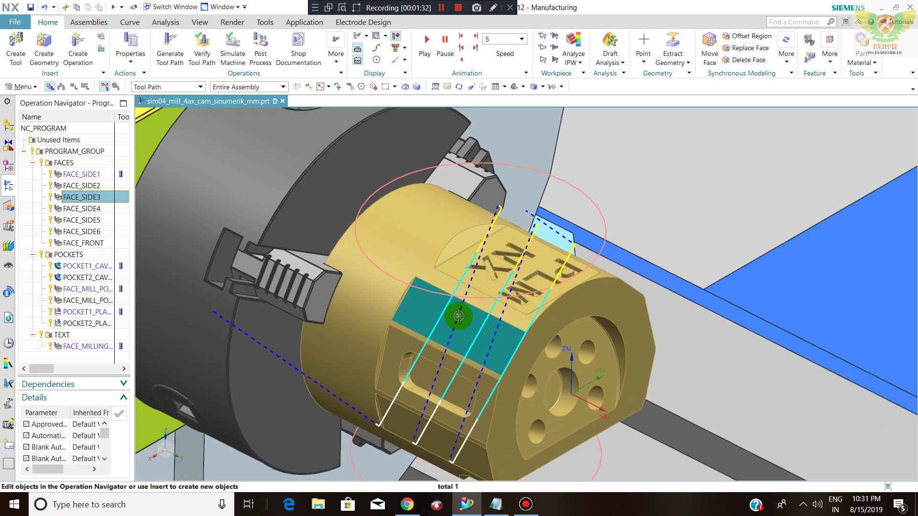
scroll(478, 311, down, 4)
scroll(510, 299, up, 1)
scroll(510, 299, up, 1)
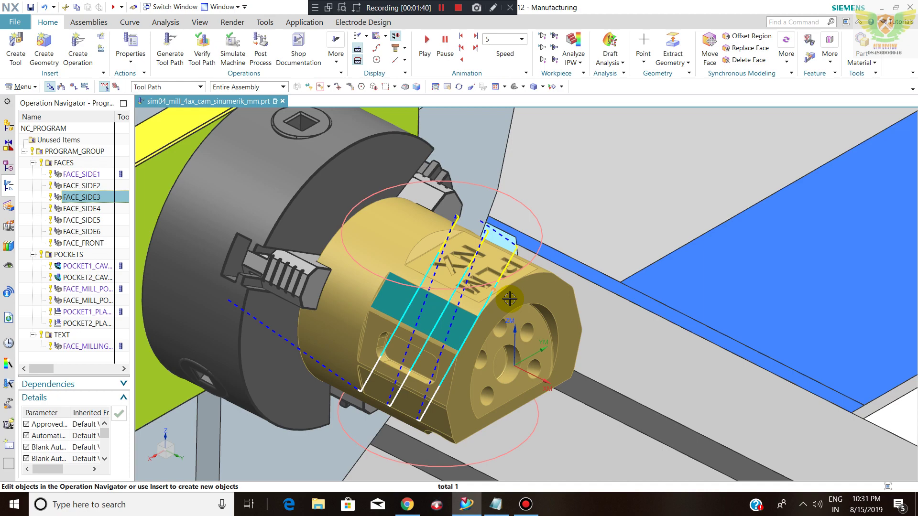
click(76, 211)
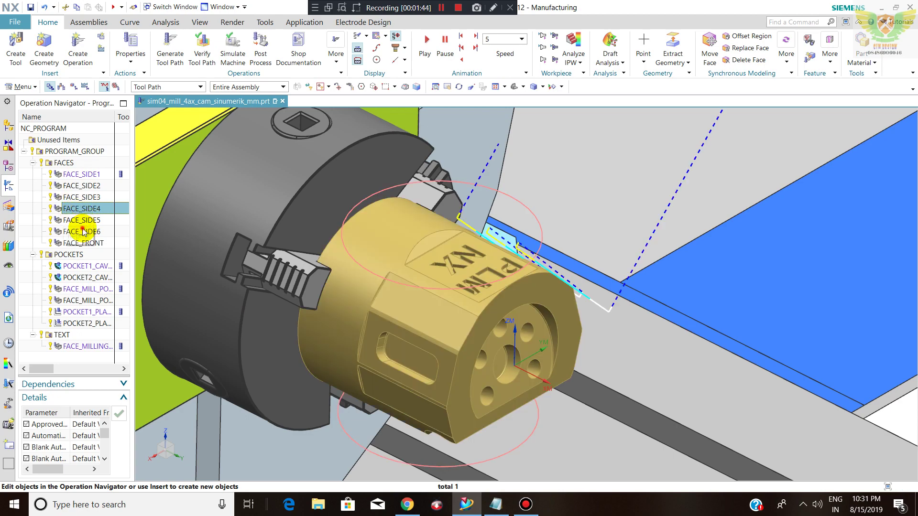
click(79, 222)
click(79, 233)
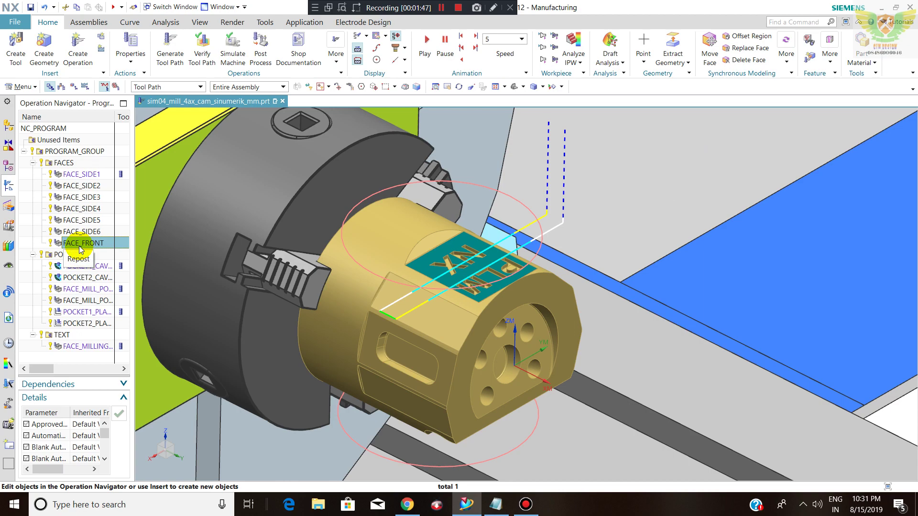
Open FACE_FRONT's settings and view its G54 coordinate system without changes.
double_click(79, 245)
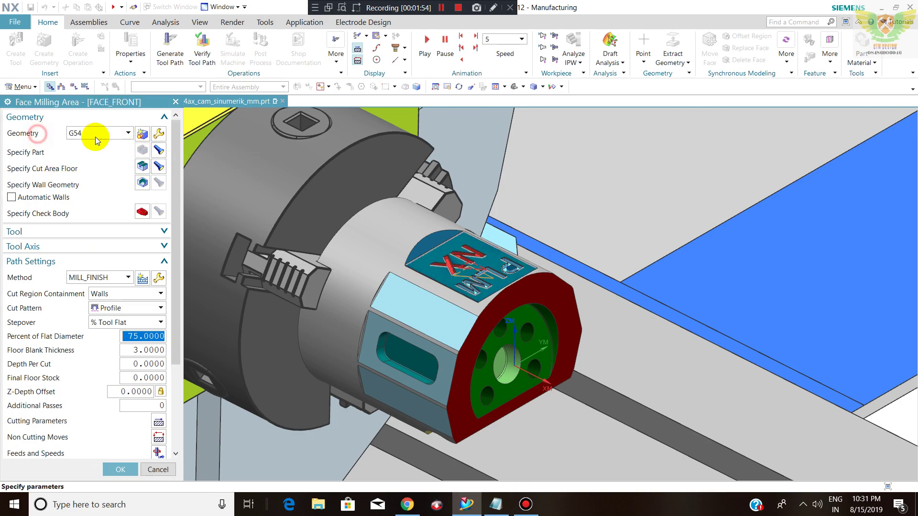
click(161, 133)
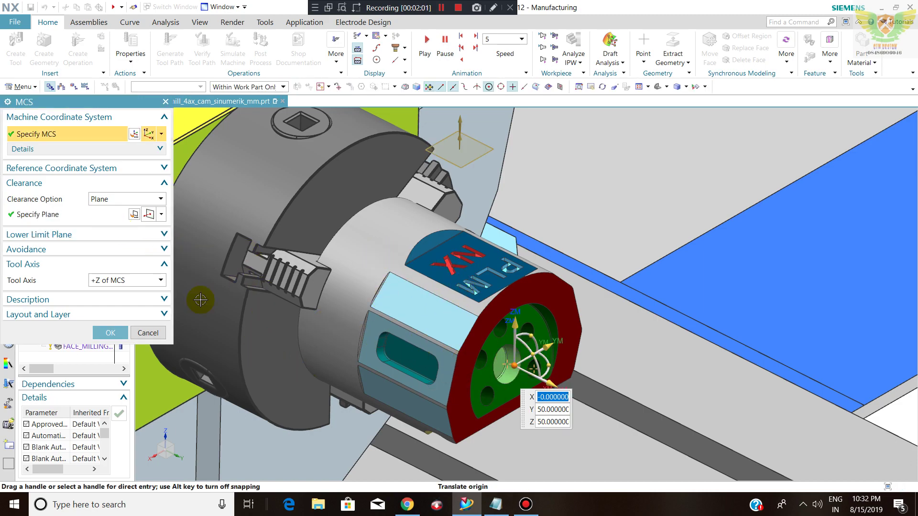
click(146, 329)
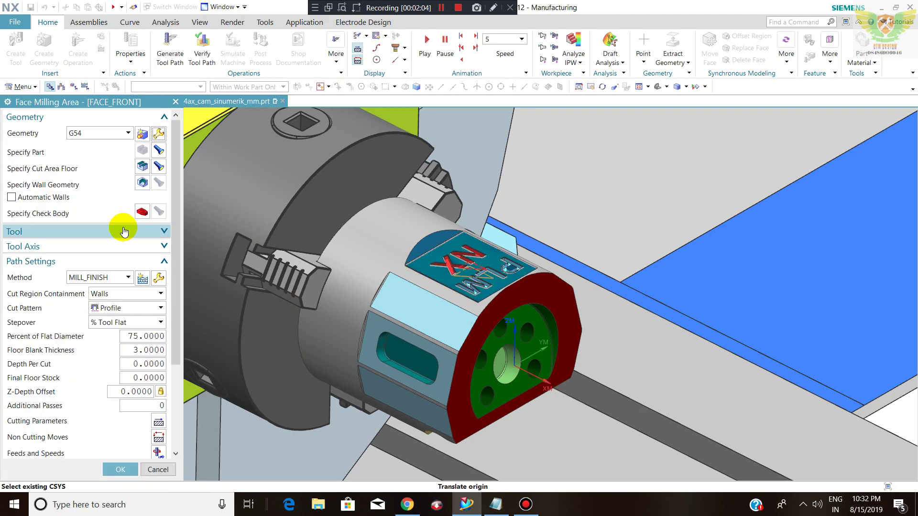
Highlight FACE_FRONT's part geometry and cut area floor on the model.
click(159, 150)
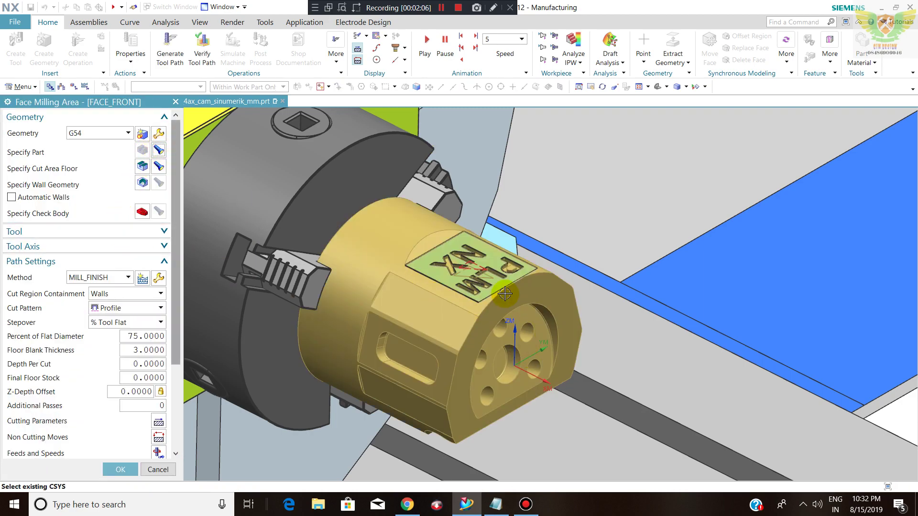
scroll(282, 179, up, 2)
scroll(397, 284, down, 2)
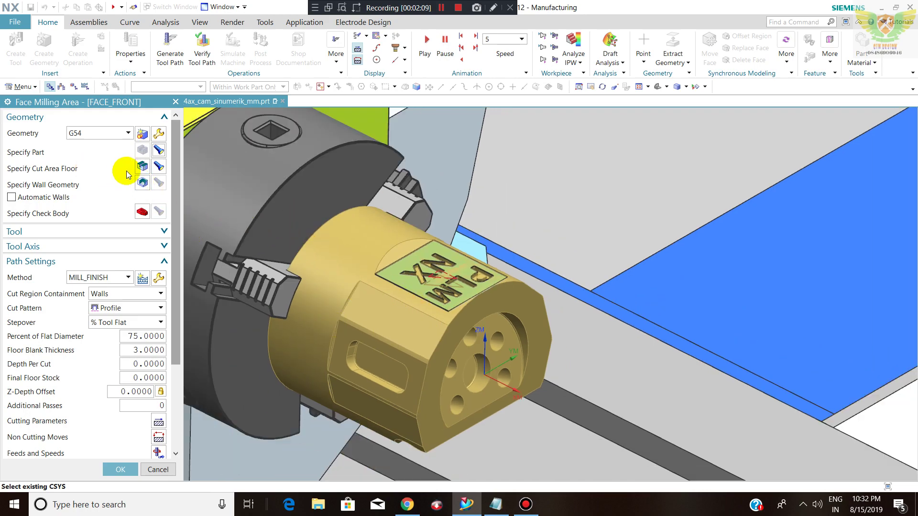
click(158, 167)
scroll(439, 284, up, 1)
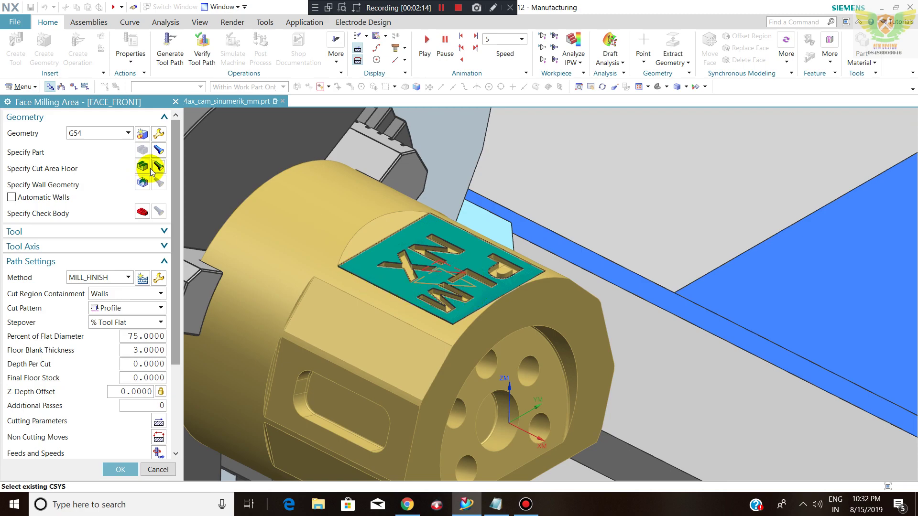
scroll(393, 277, up, 1)
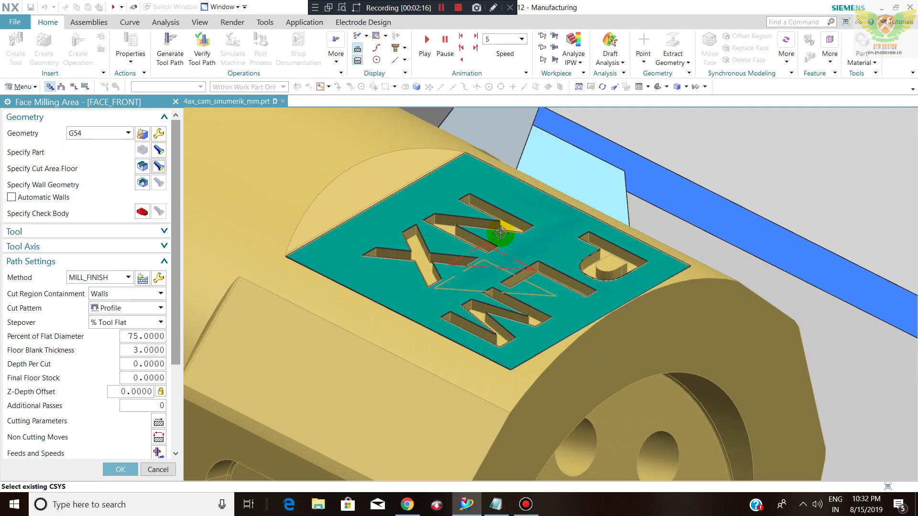
scroll(497, 271, up, 1)
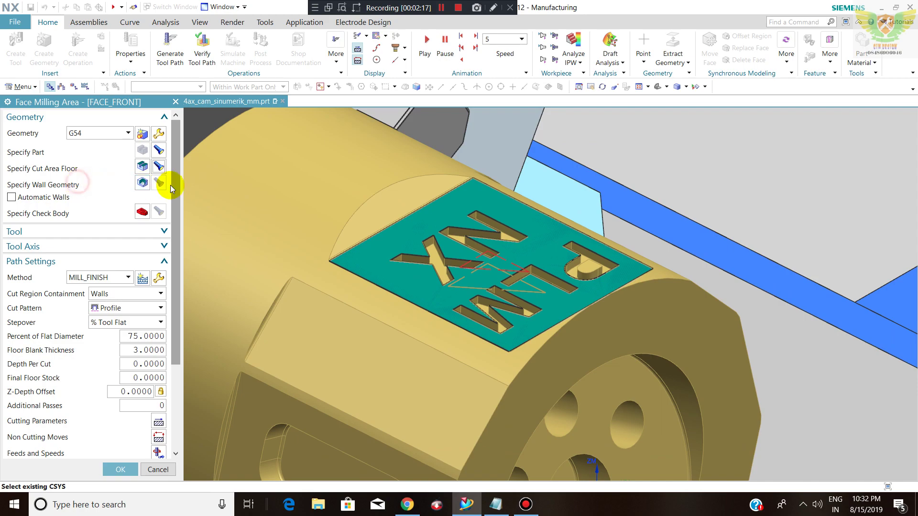
Leave wall geometry empty and show the assigned tool UGT0202_001.
click(143, 183)
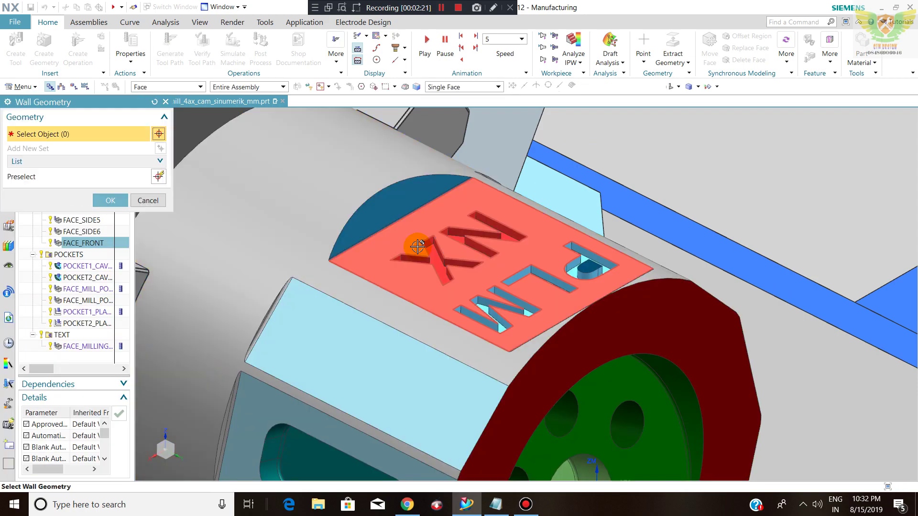
click(165, 102)
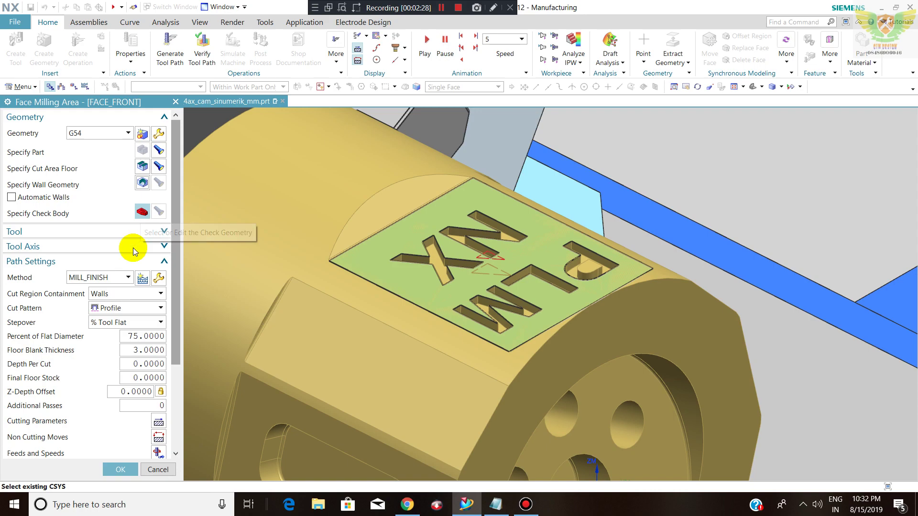
click(86, 232)
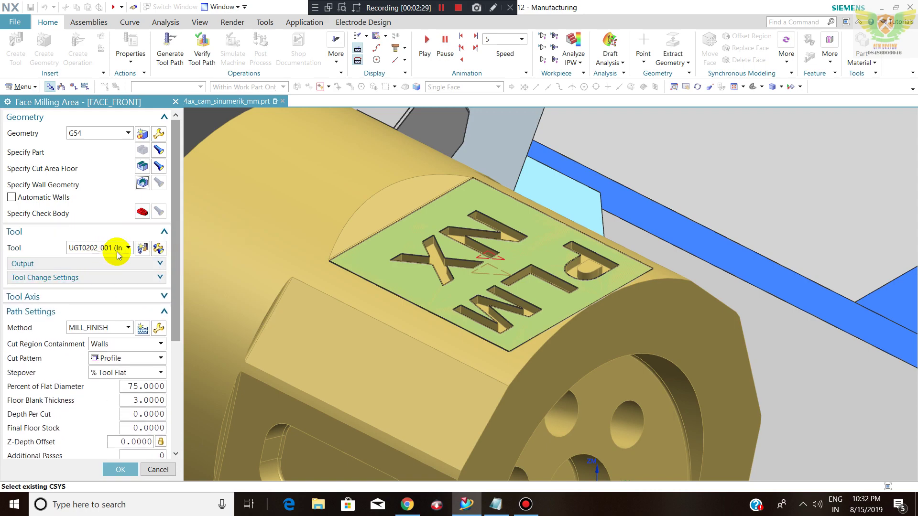
Open the UGT0202_001 cutter's settings to review its 40 mm, 4-flute insert dimensions.
click(158, 248)
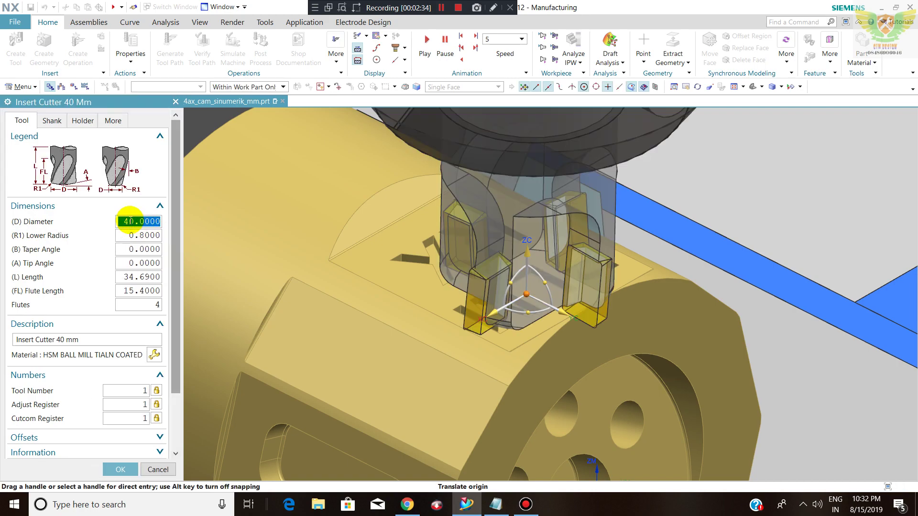
scroll(478, 302, up, 2)
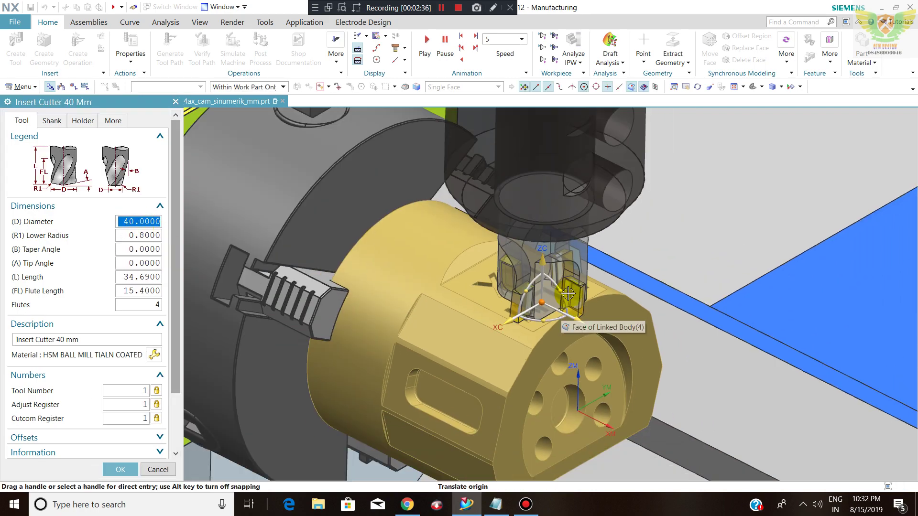
scroll(572, 262, down, 3)
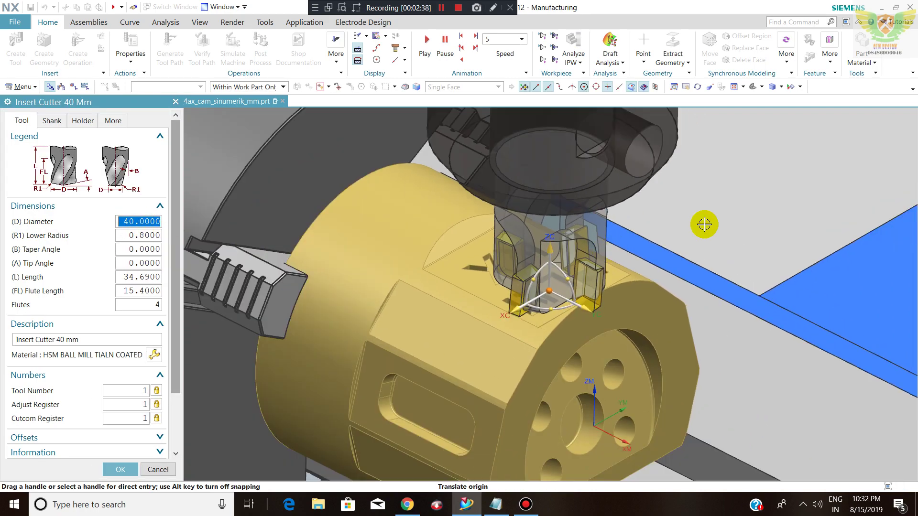
scroll(703, 222, up, 2)
scroll(703, 215, up, 1)
scroll(676, 230, down, 1)
scroll(677, 239, down, 1)
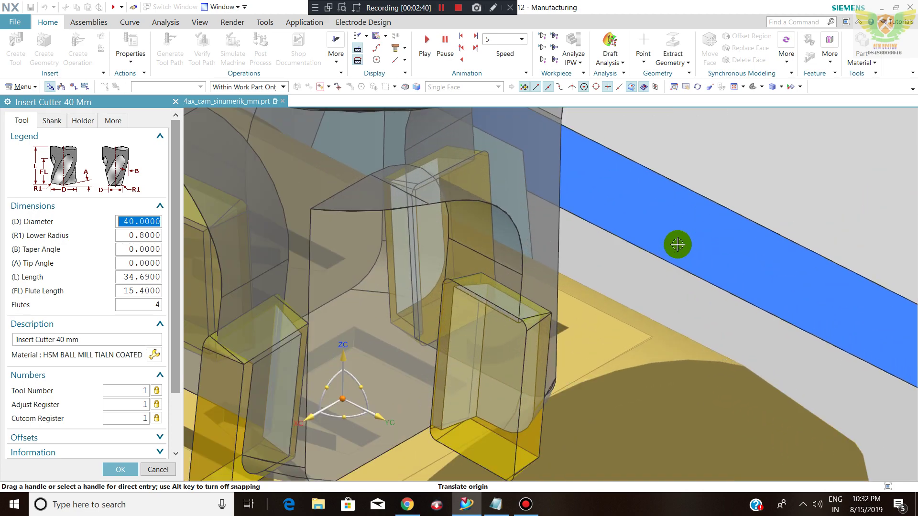
scroll(659, 253, down, 1)
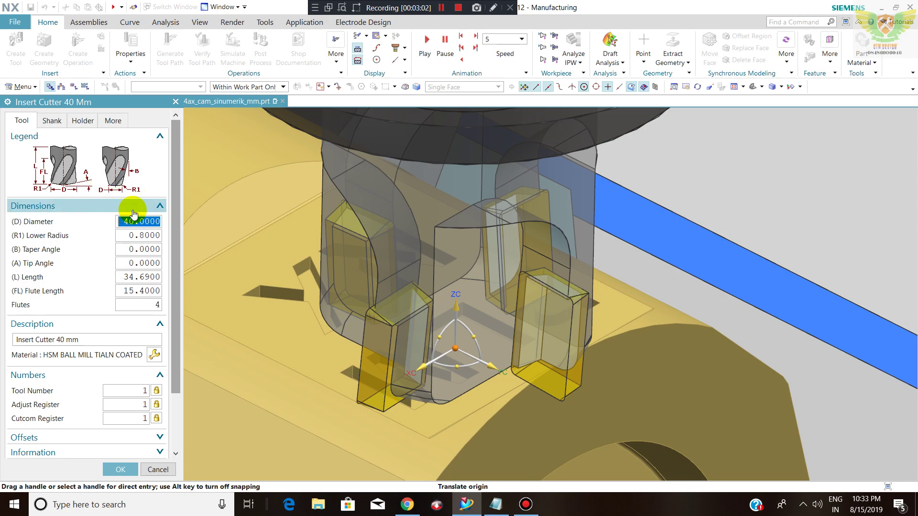
Review the cutter's Shank, Holder and More tabs, then close it and the Group Editing warning.
click(54, 120)
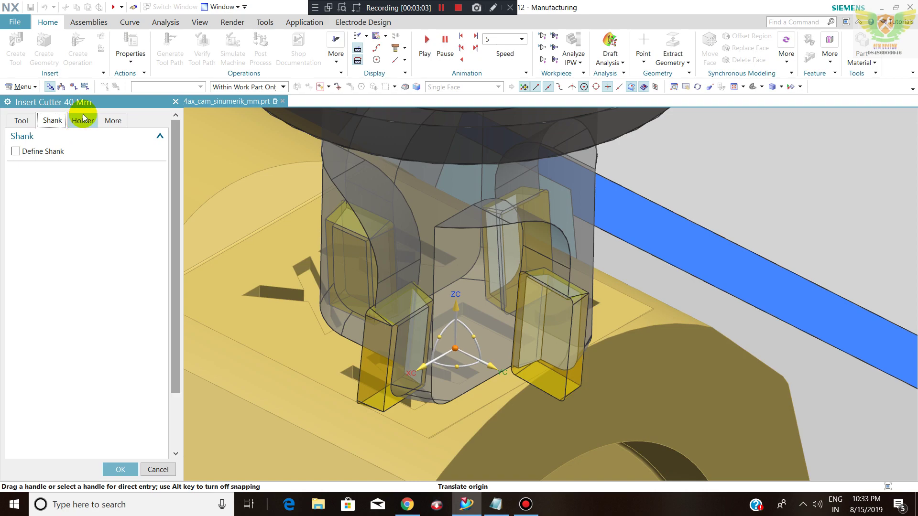
click(82, 120)
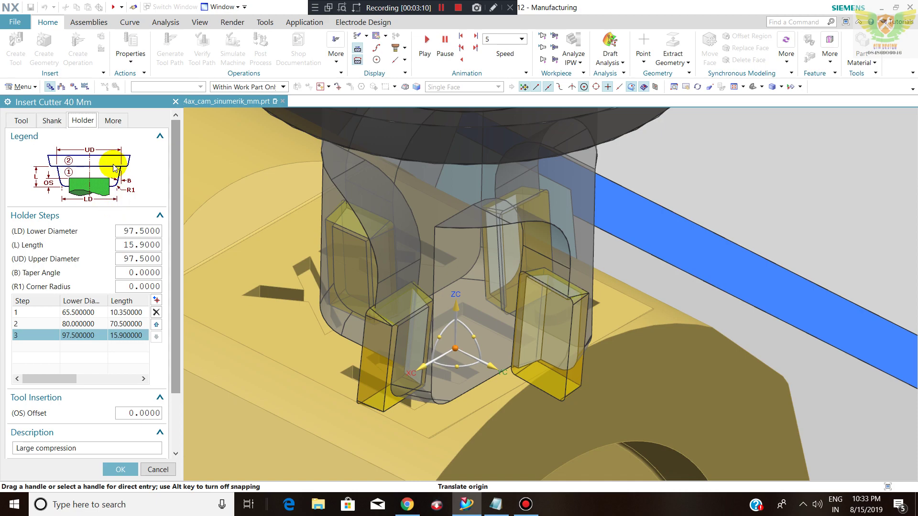
click(113, 120)
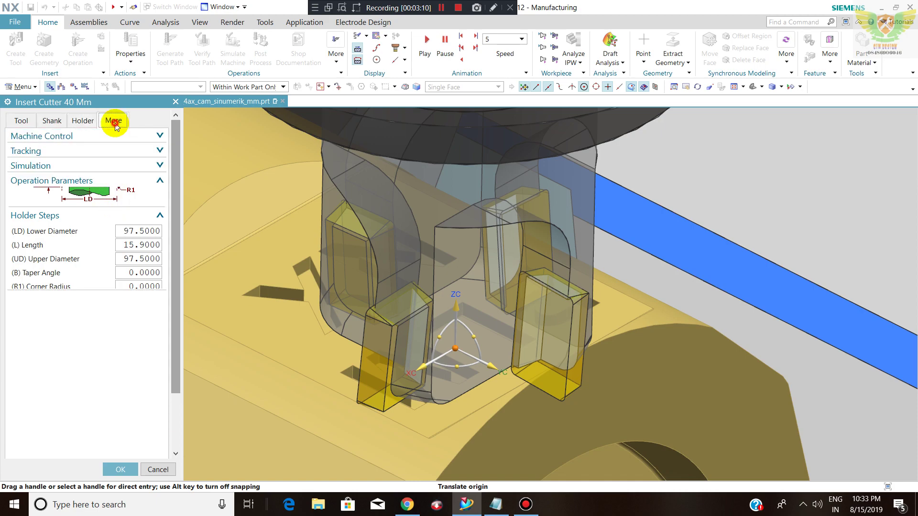
click(21, 121)
scroll(102, 287, down, 4)
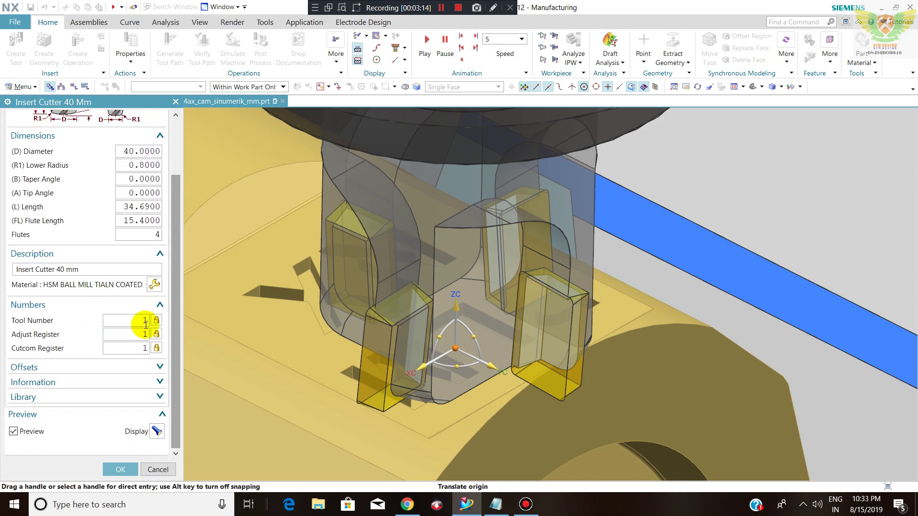
click(129, 471)
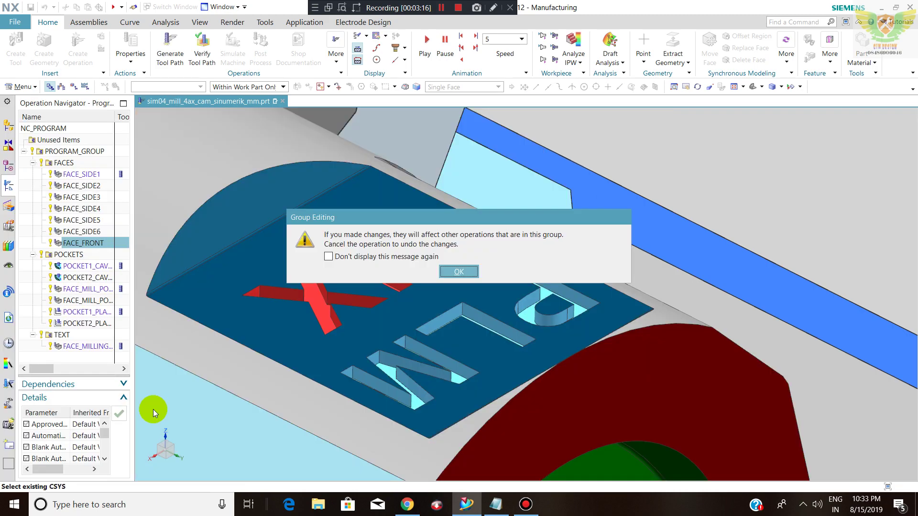
click(454, 272)
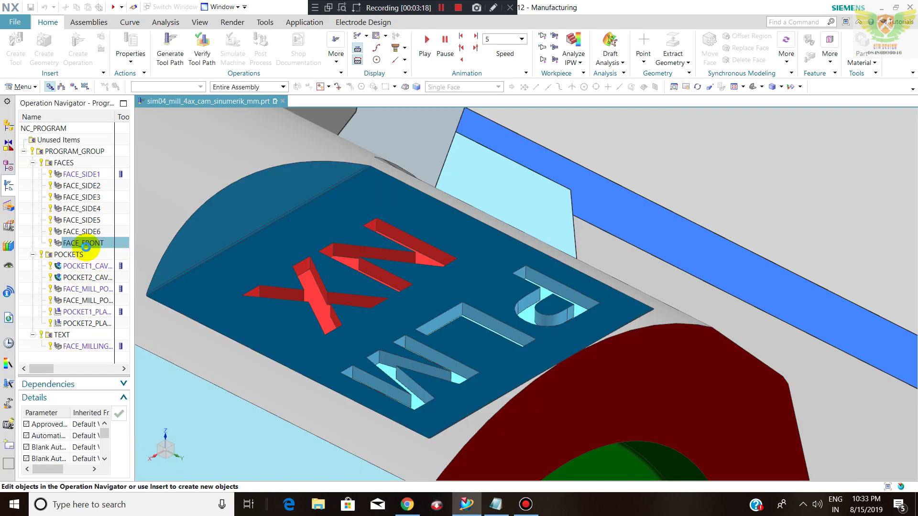
Reopen FACE_FRONT and set its tool axis to Normal To First Face.
double_click(91, 244)
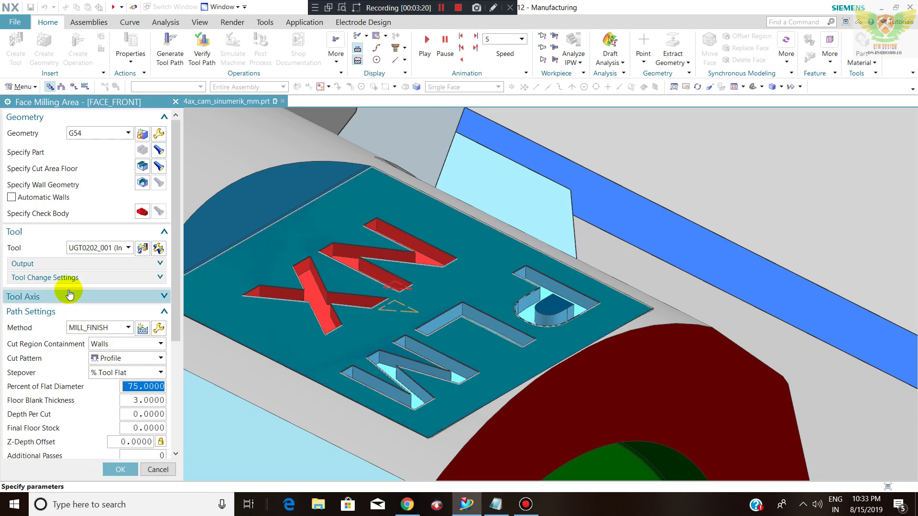
click(72, 296)
click(117, 312)
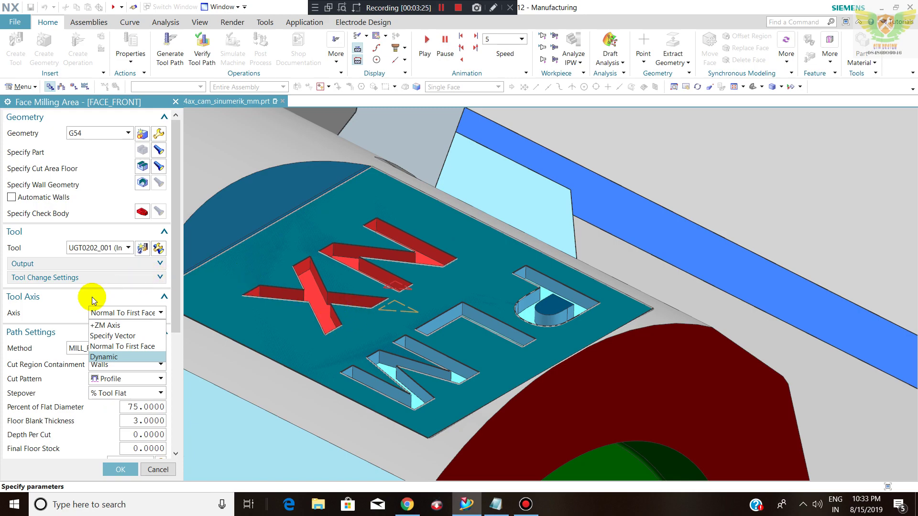
click(99, 345)
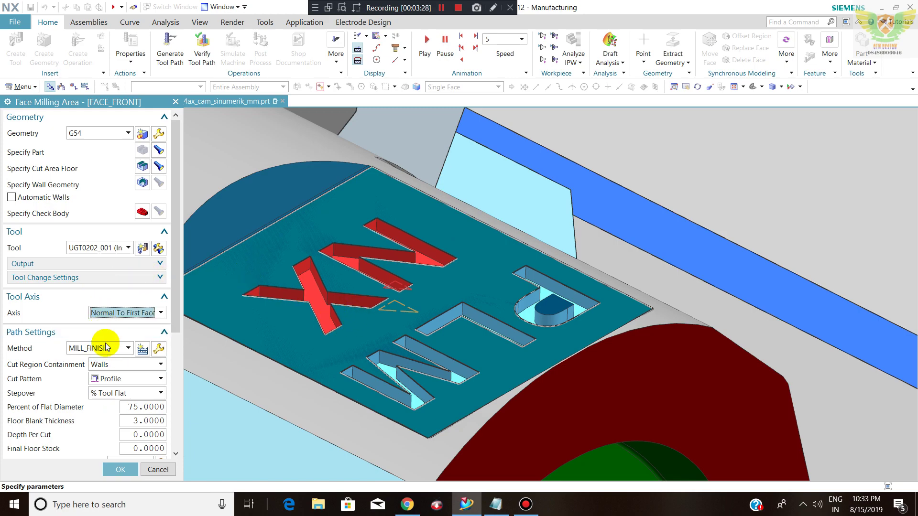
Keep MILL_FINISH as the machining method after checking its settings.
click(122, 348)
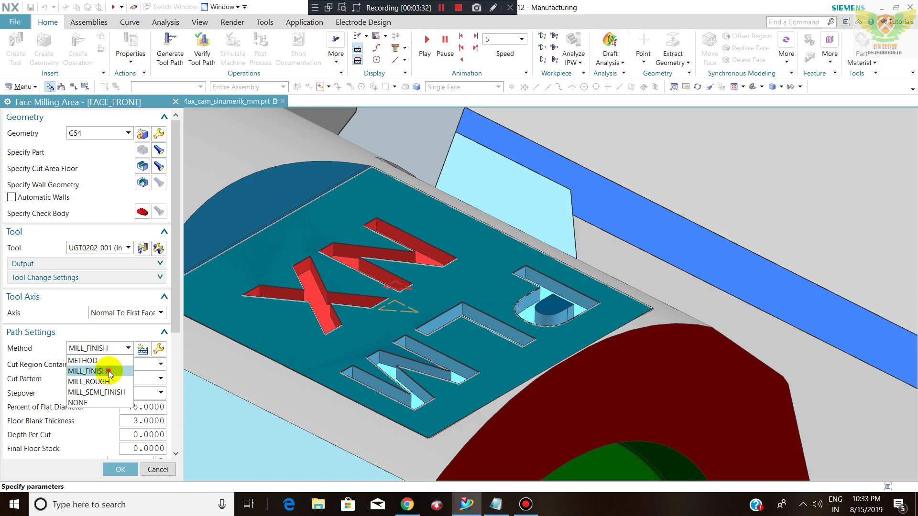
click(110, 372)
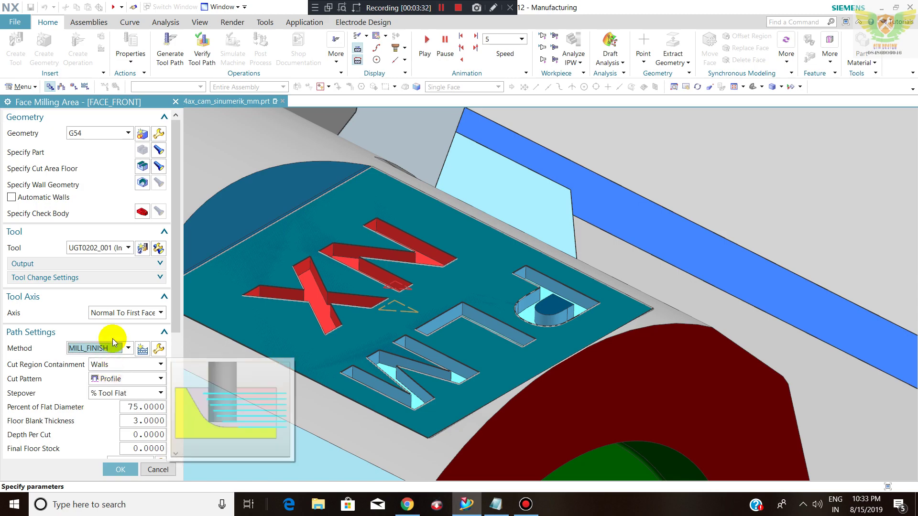
click(159, 350)
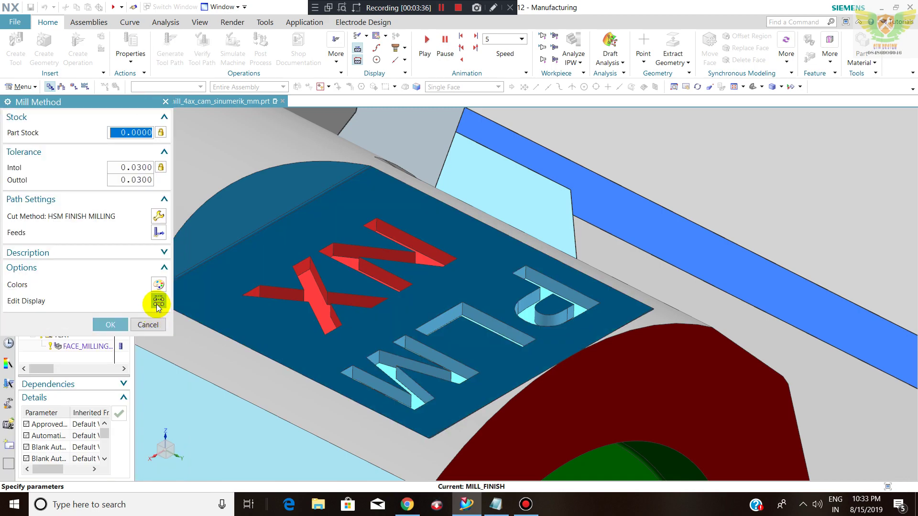
click(148, 325)
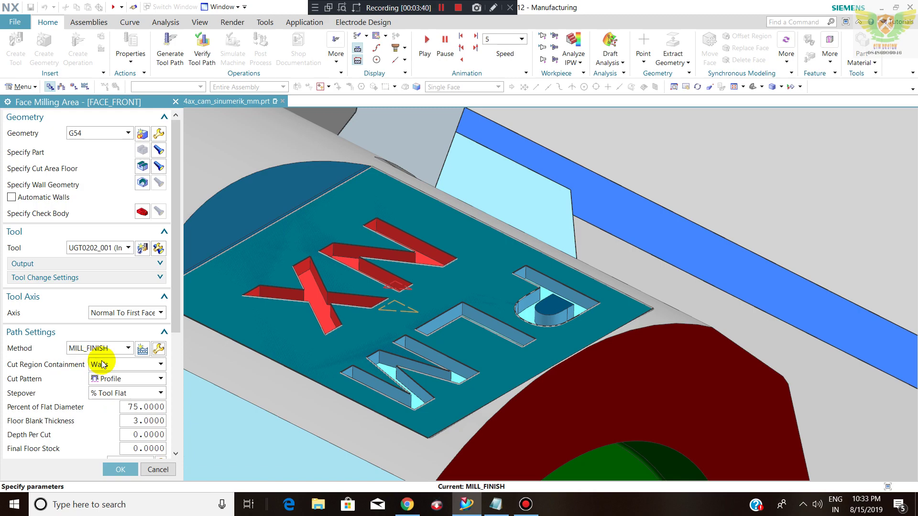
mouse_move(104, 366)
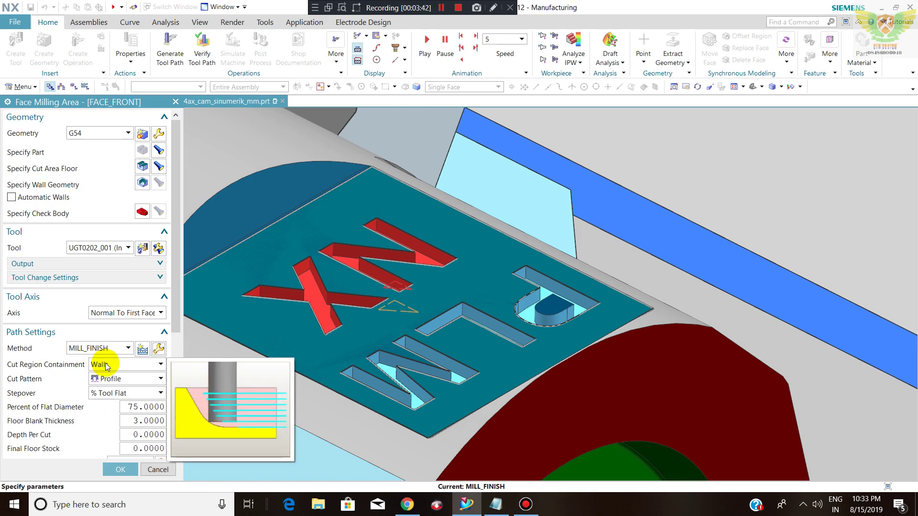
Keep the Profile cut pattern with a % Tool Flat stepover.
click(114, 381)
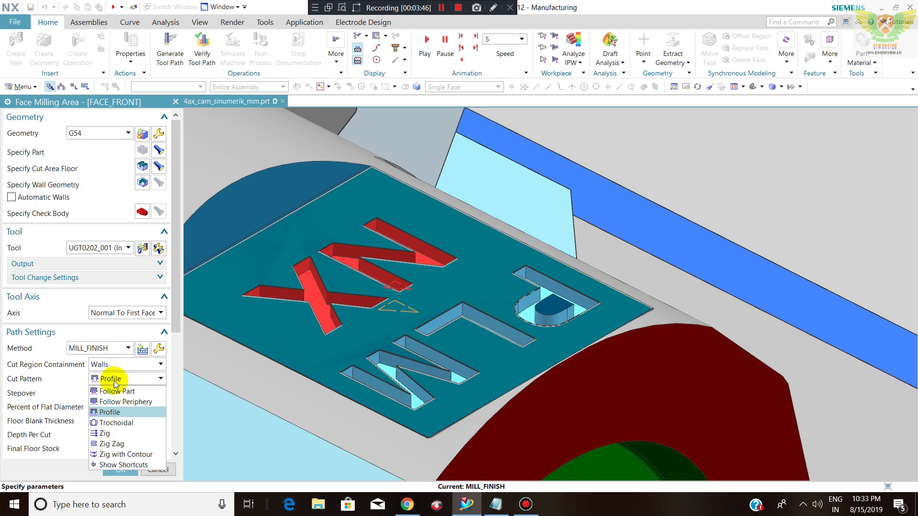
click(60, 391)
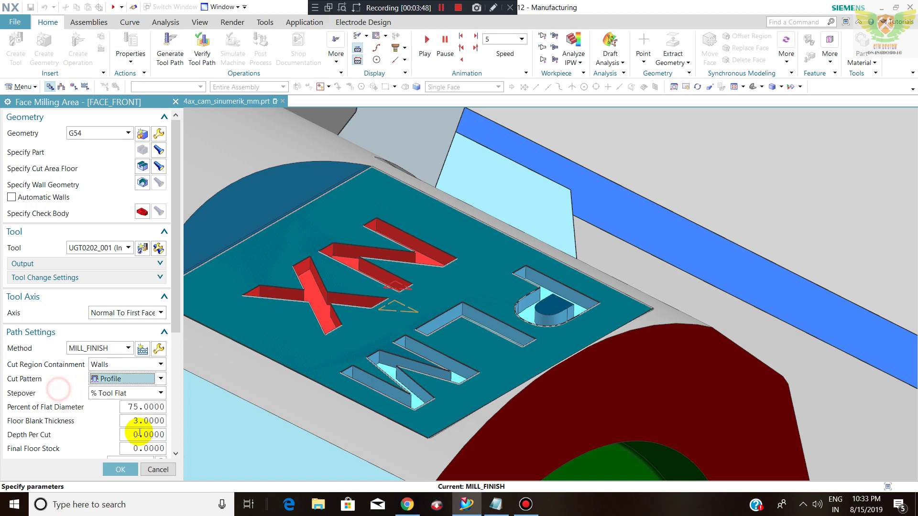
click(115, 393)
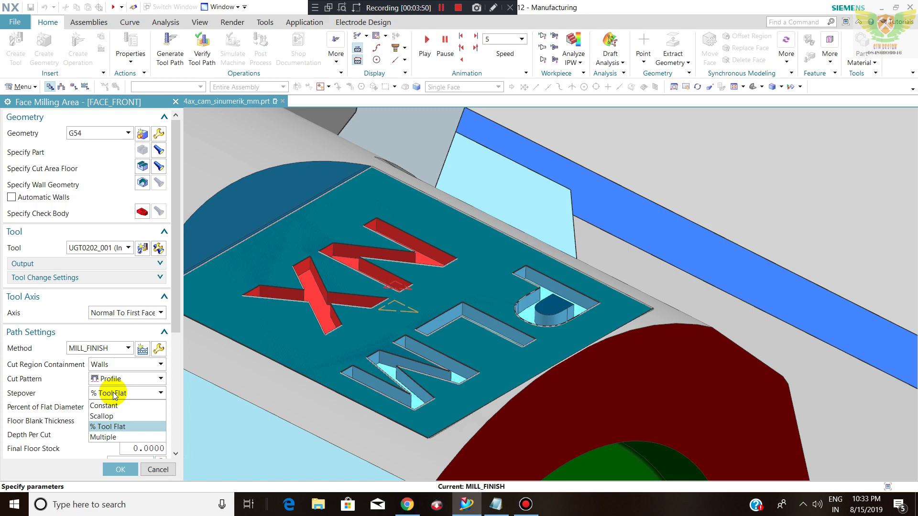
click(115, 394)
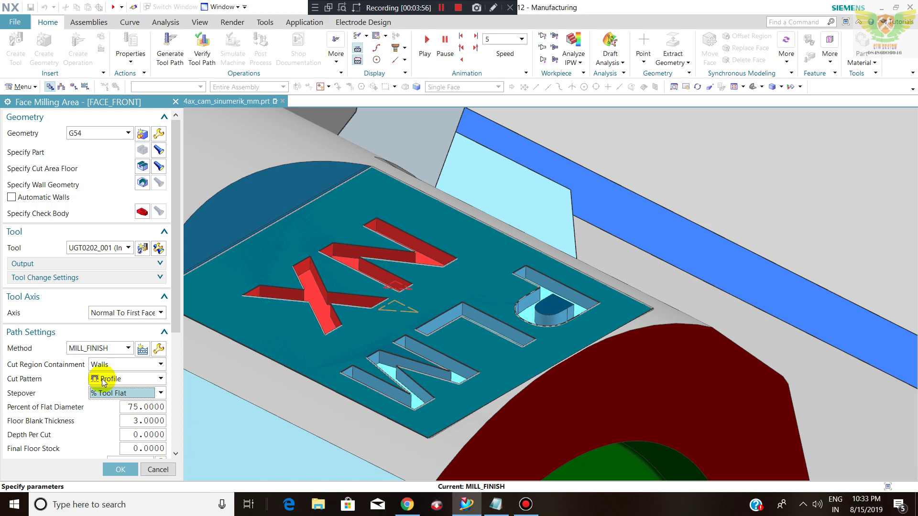
scroll(124, 359, down, 4)
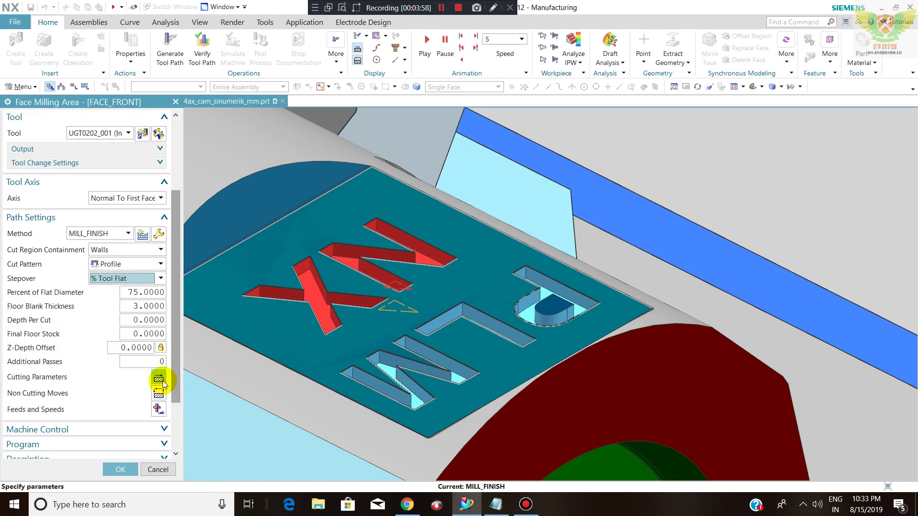
Try Conventional Cut in Cutting Parameters, then set the cut direction back to Climb Cut.
click(158, 377)
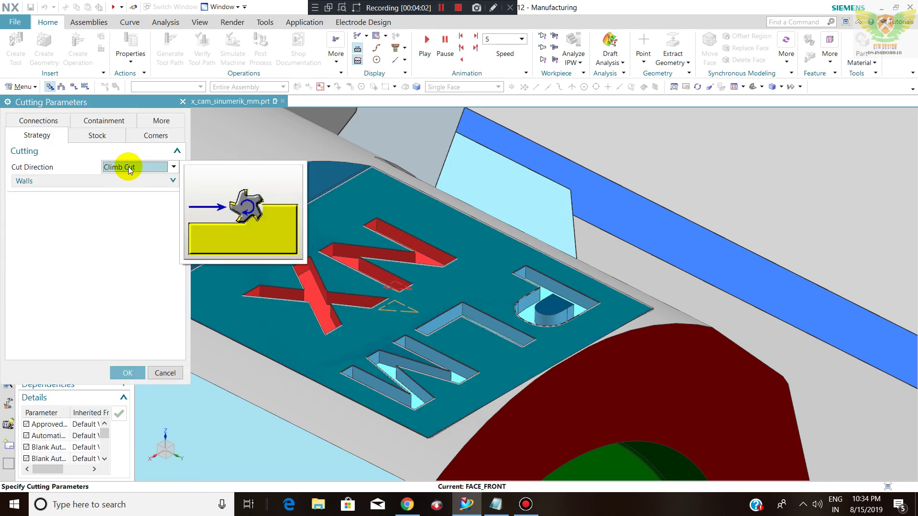
click(130, 168)
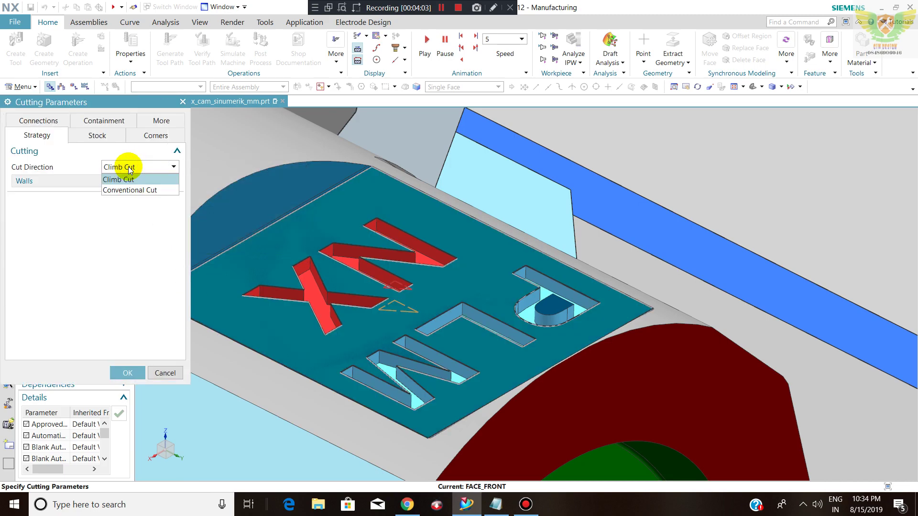
click(130, 168)
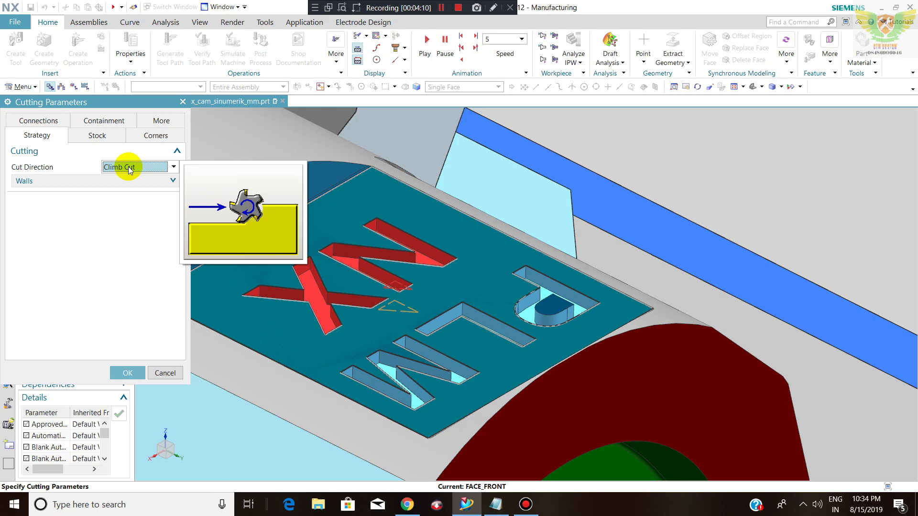
click(129, 168)
click(123, 188)
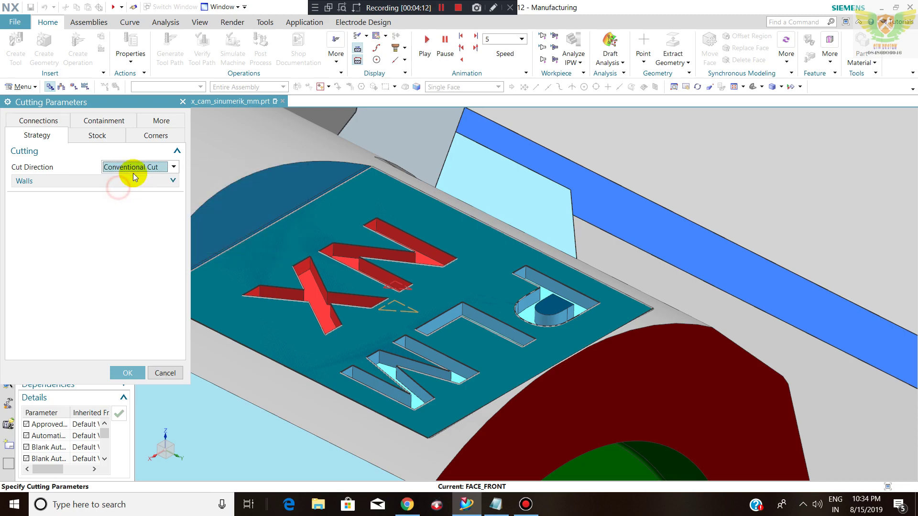
click(133, 168)
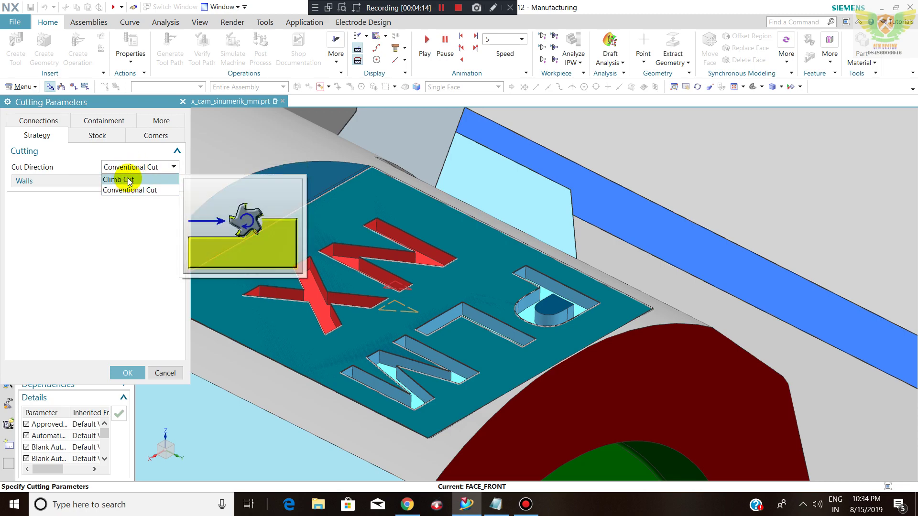
click(129, 180)
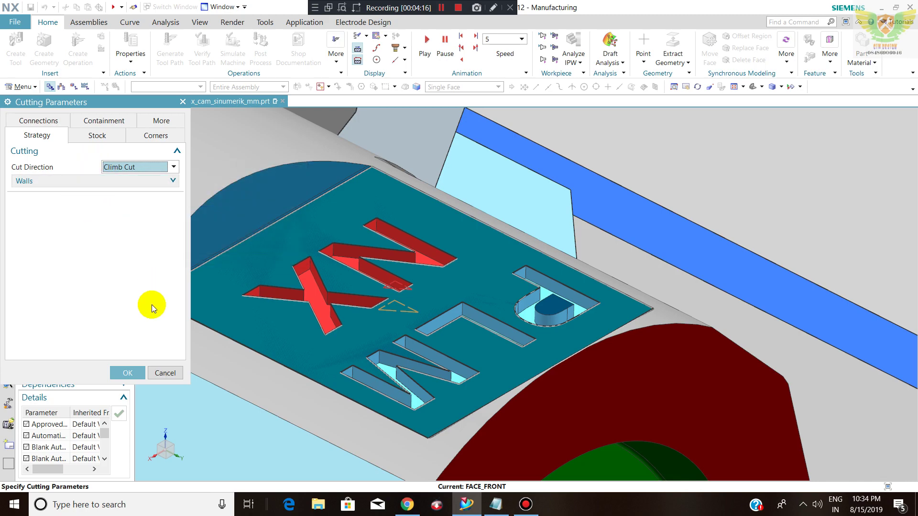
click(143, 377)
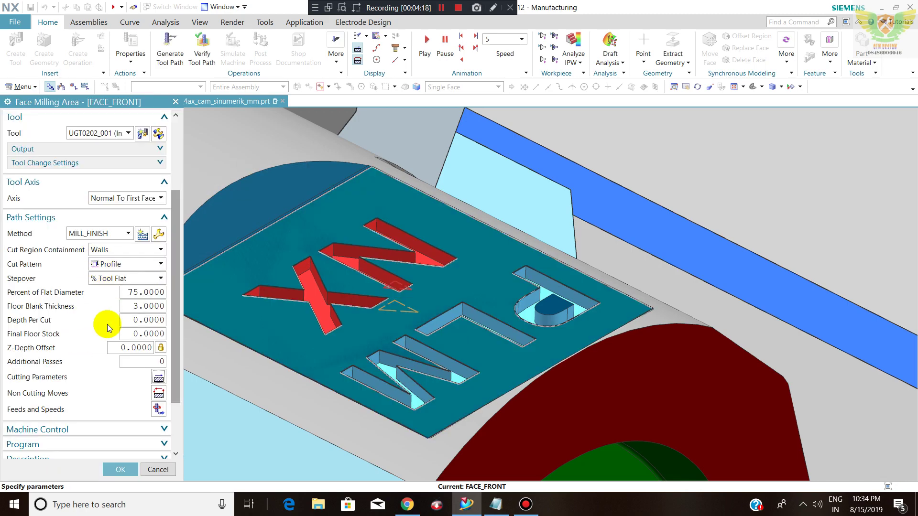
Review the feeds and speeds (280 smm, 2228 rpm, 1203.1 mmpm) without changing them.
drag(177, 352, 177, 375)
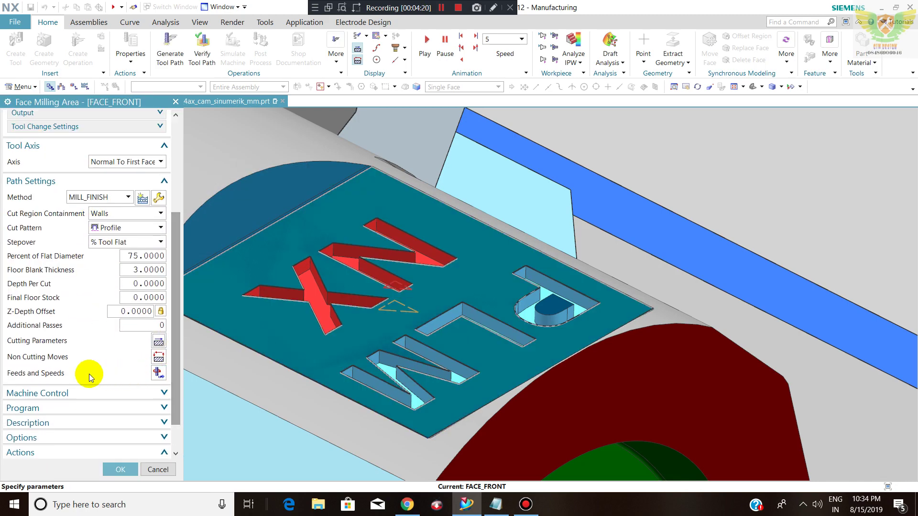
click(159, 373)
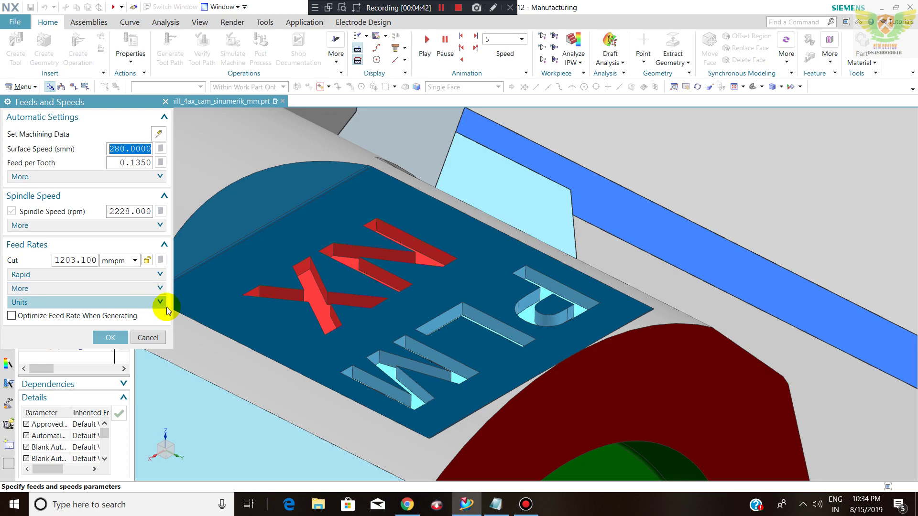
click(149, 337)
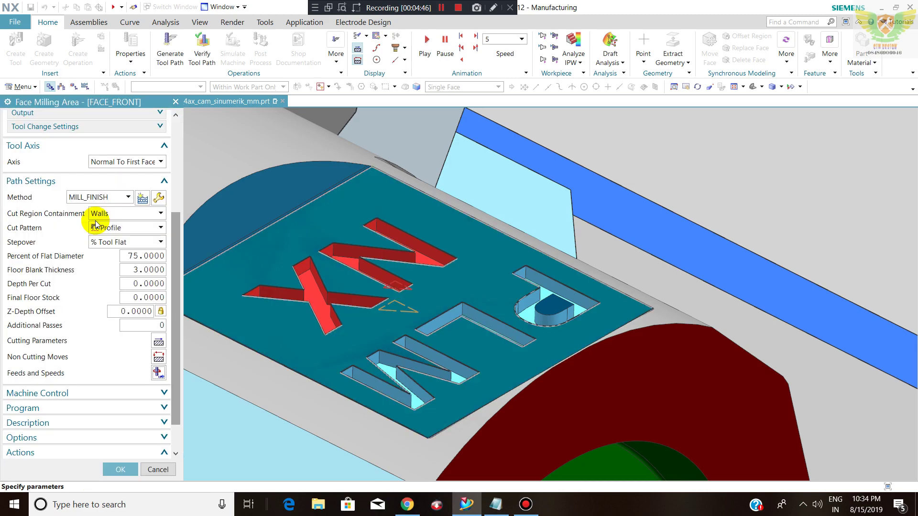
Accept FACE_FRONT's settings and zoom in on its tool path across the PLM NX face.
click(120, 469)
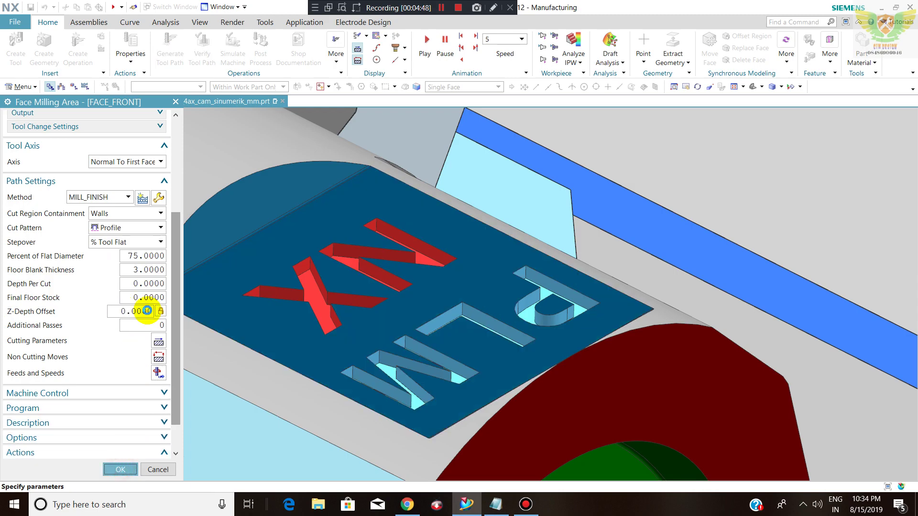
scroll(459, 236, up, 2)
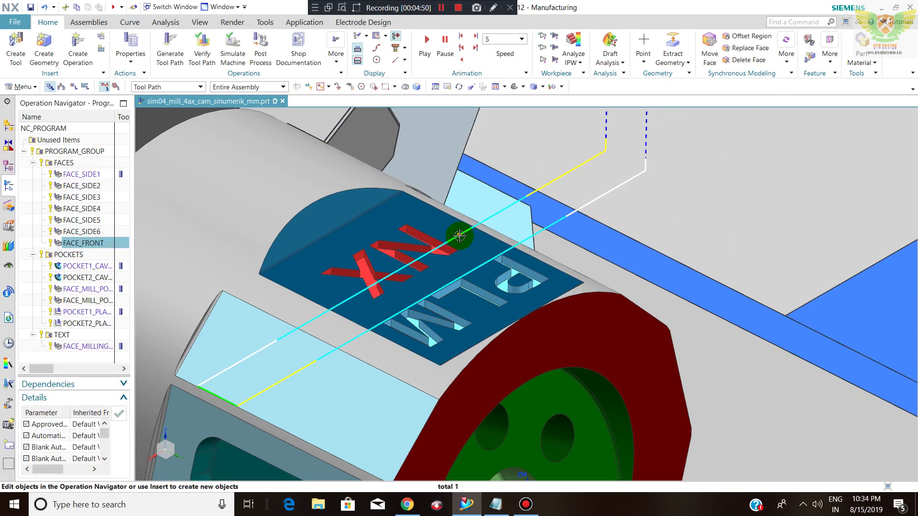
scroll(459, 235, up, 3)
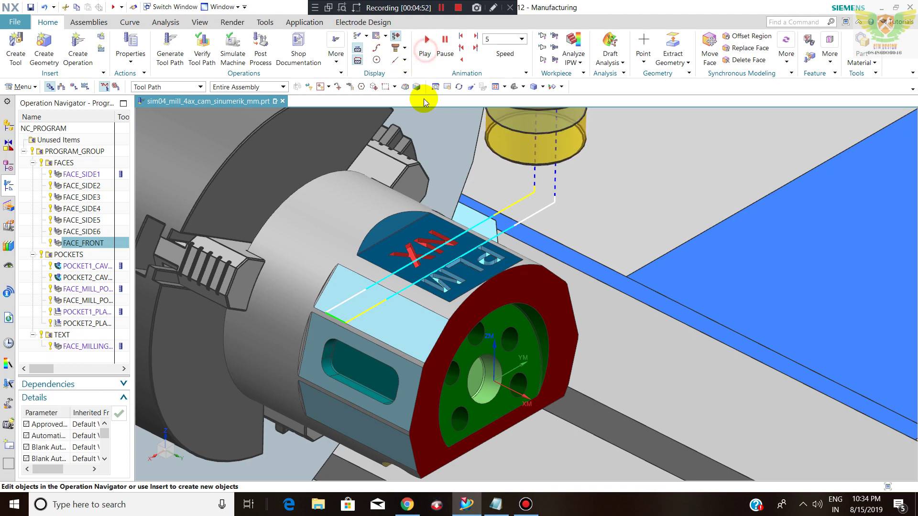
scroll(467, 239, down, 5)
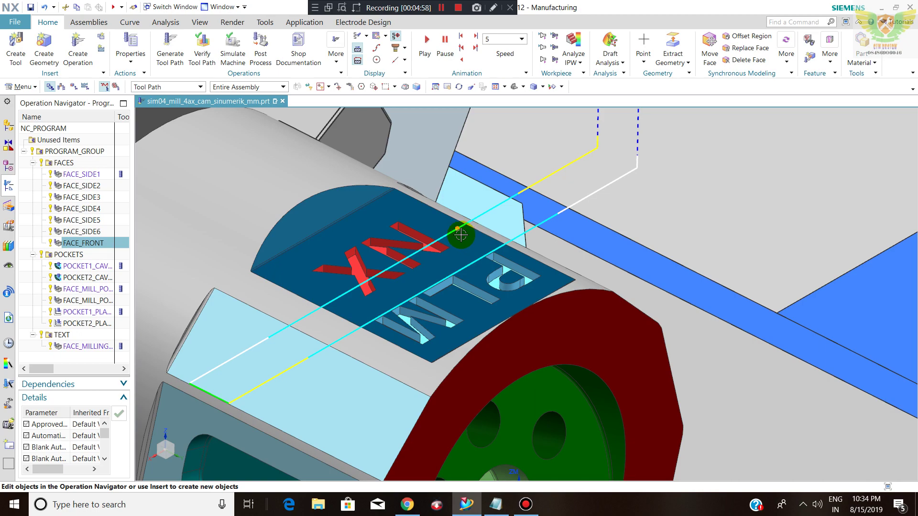
Run Analyze IPW with 8 thickness ranges and play the tool path animation.
click(574, 44)
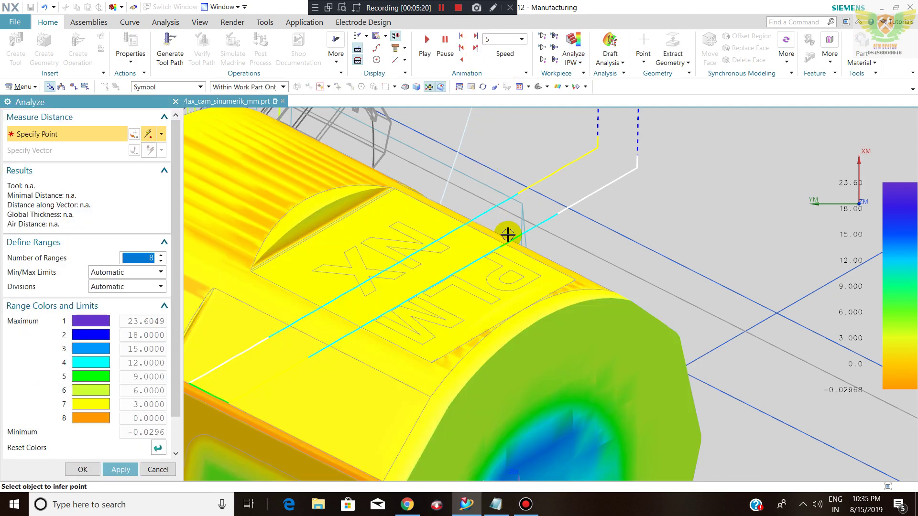
scroll(508, 235, down, 3)
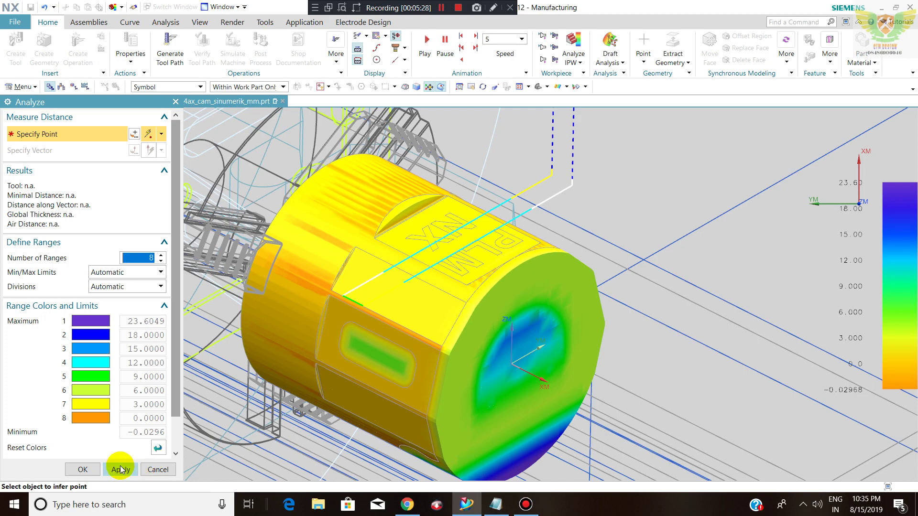
click(426, 40)
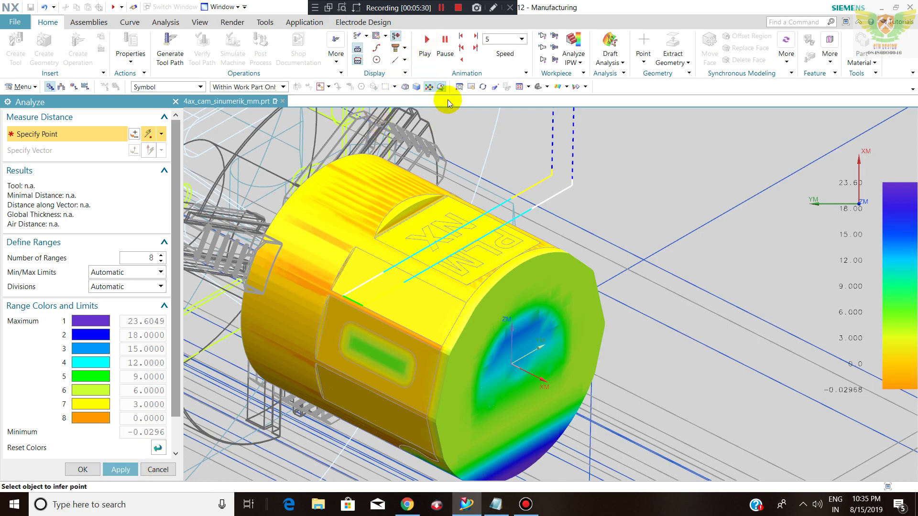
click(130, 469)
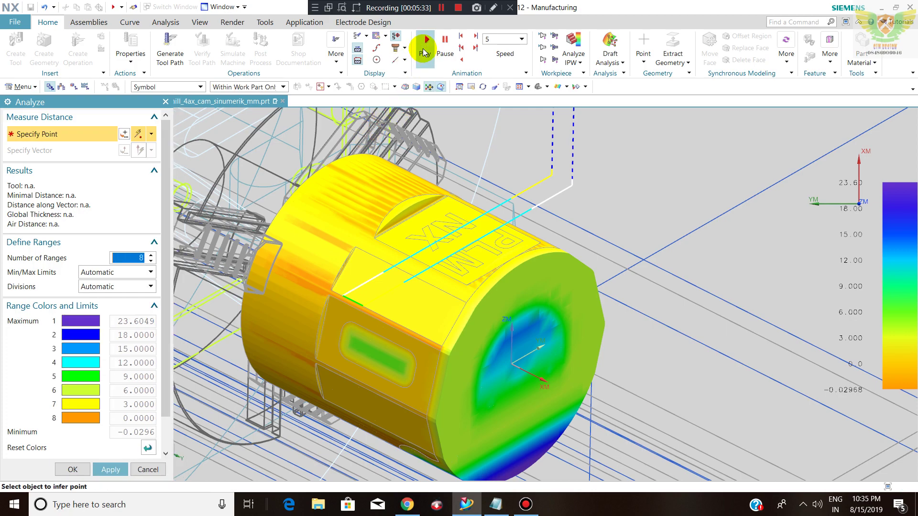
click(423, 50)
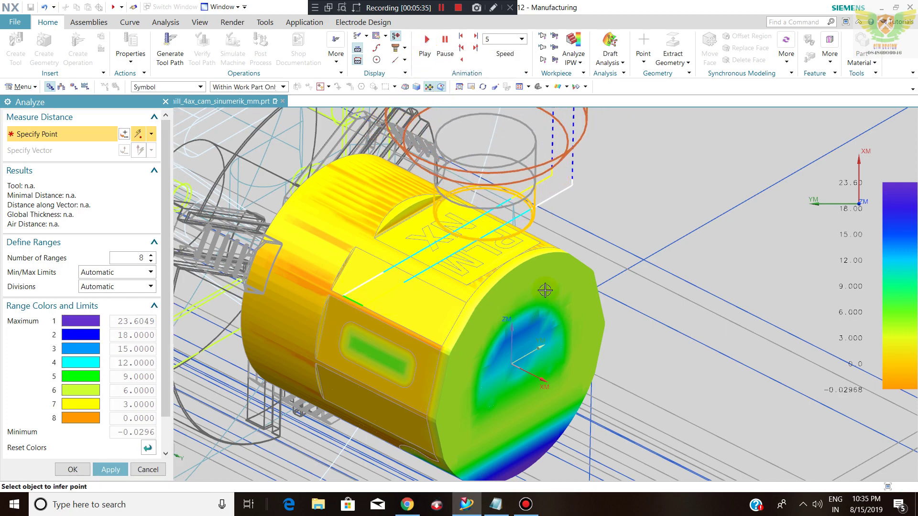
scroll(510, 266, up, 1)
scroll(510, 266, up, 1)
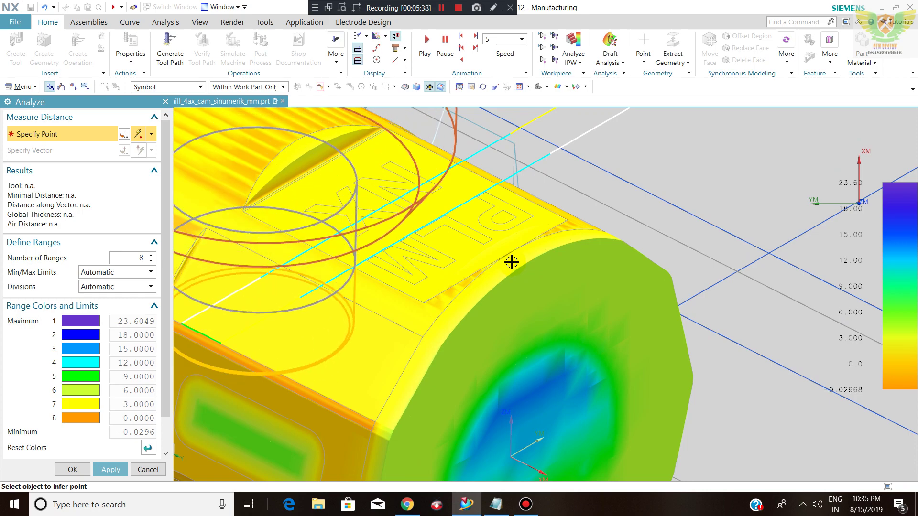
Close the thickness analysis and switch the IPW display to Spinning 3D, then to Show 3D IPW.
click(145, 468)
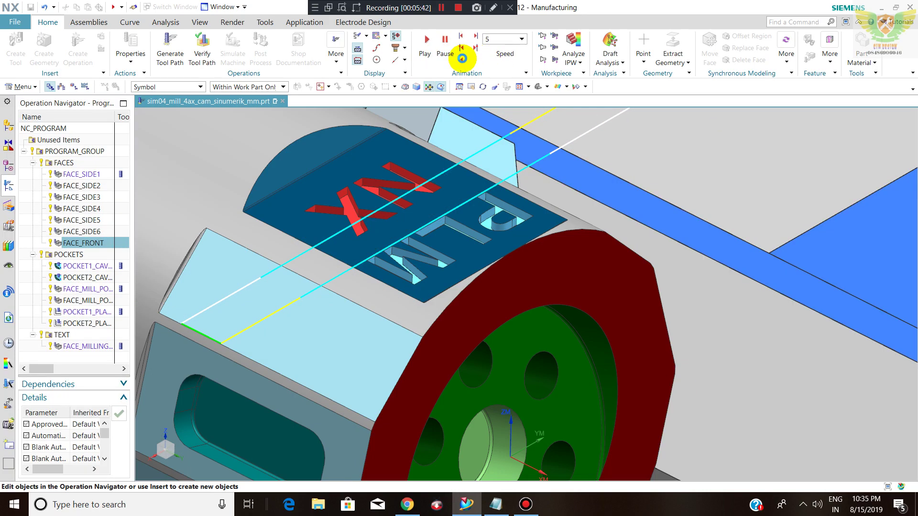
click(576, 63)
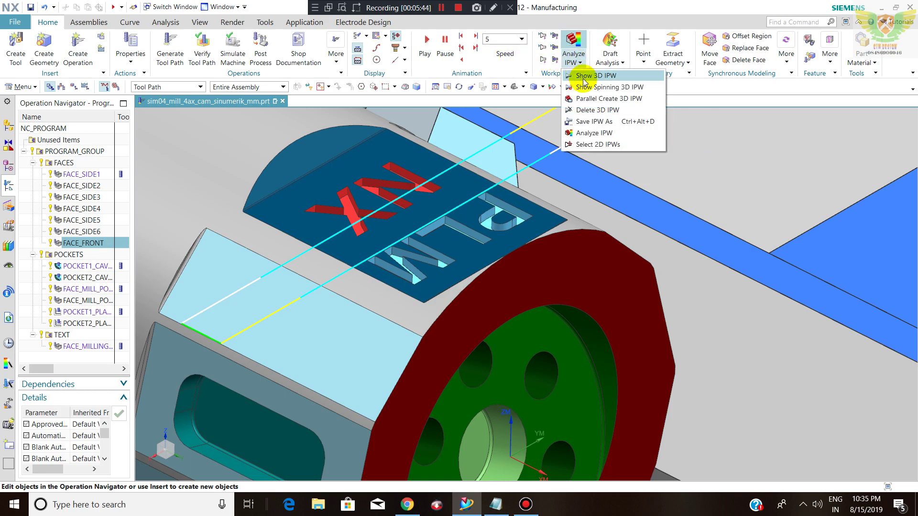
click(586, 85)
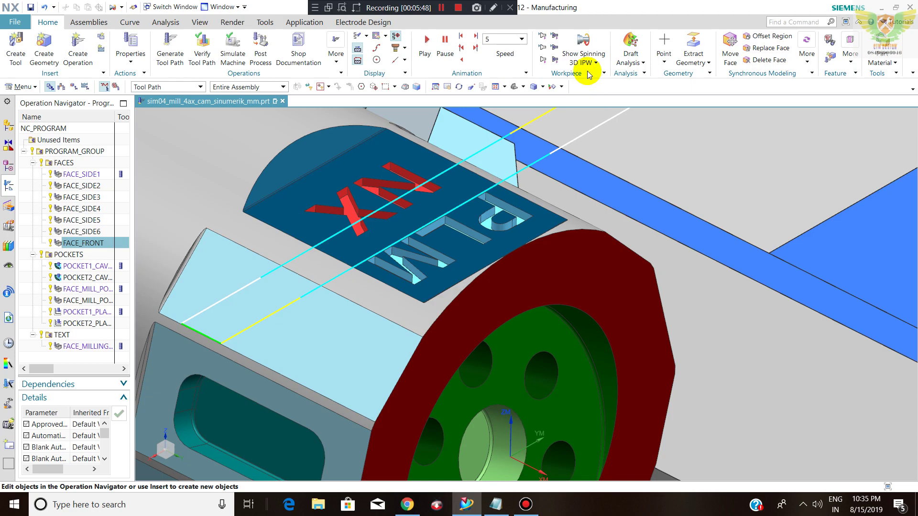
click(584, 56)
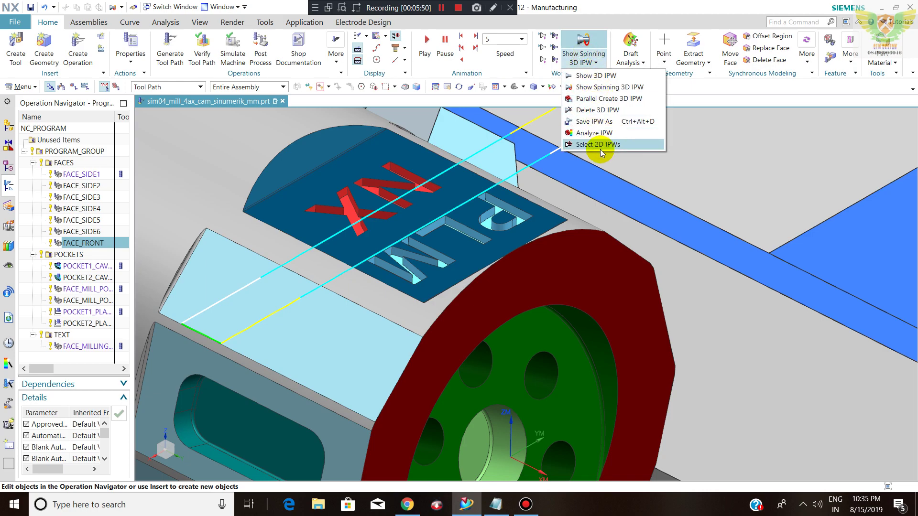
click(597, 76)
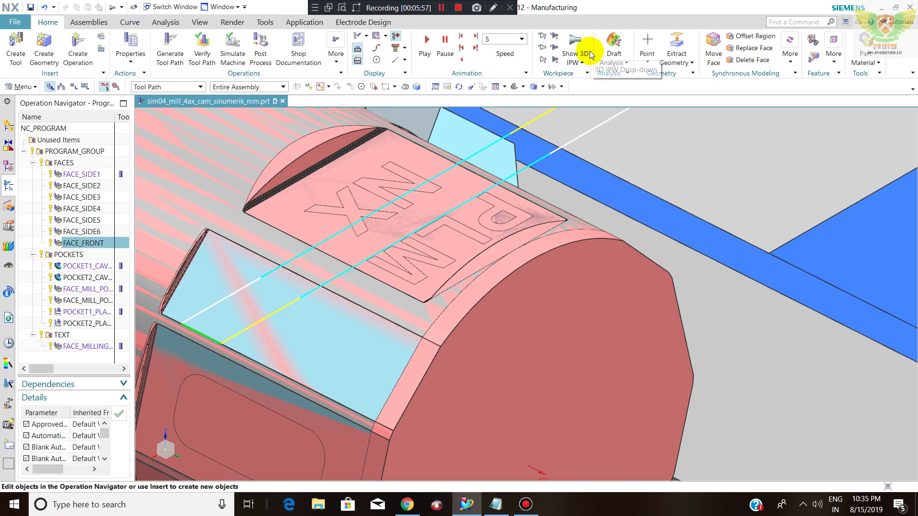
Play the in-process workpiece animation and redisplay the shaded 3D IPW on the part.
scroll(520, 186, down, 3)
scroll(440, 213, up, 3)
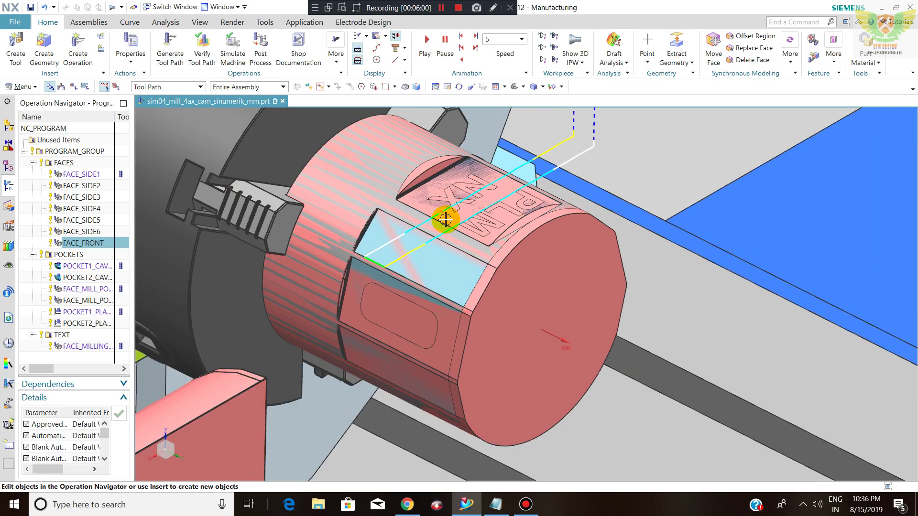
click(425, 40)
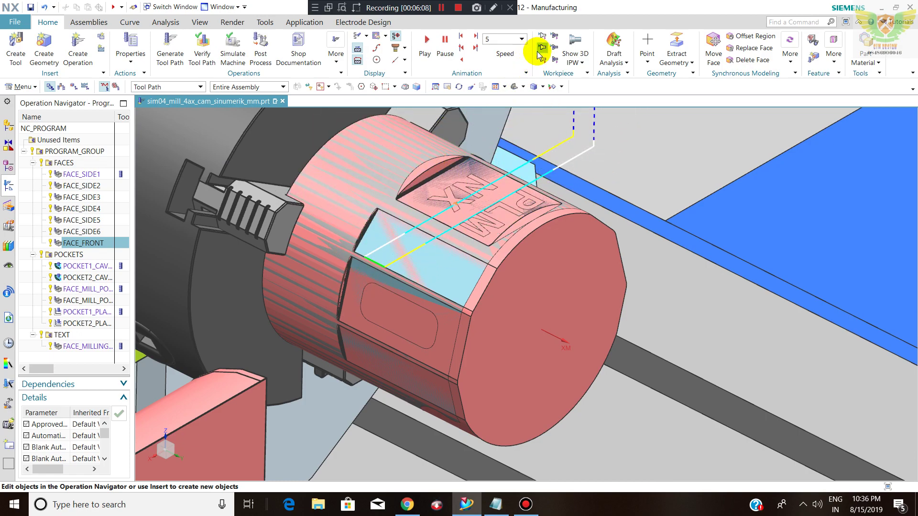
click(577, 63)
click(586, 88)
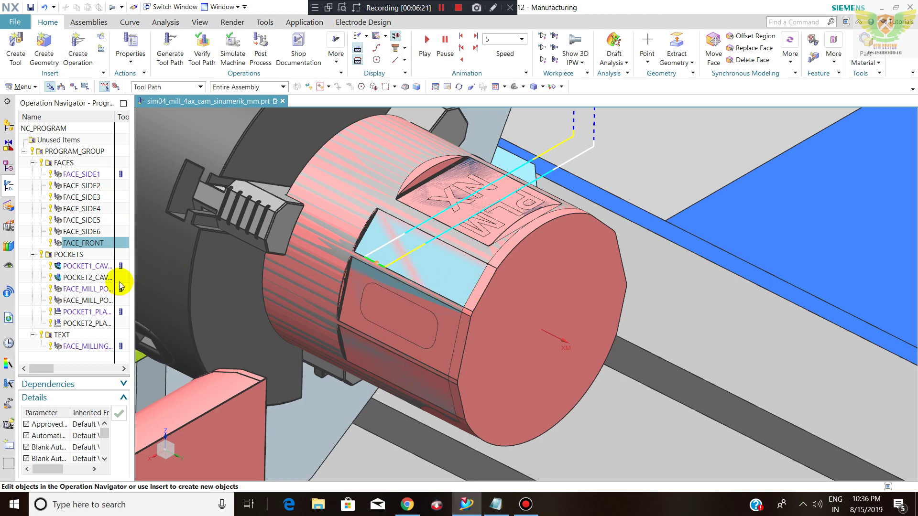
Preview the pocket operations' tool paths, ending on POCKET2_CAVITY_MILL's passes inside the slot.
click(84, 270)
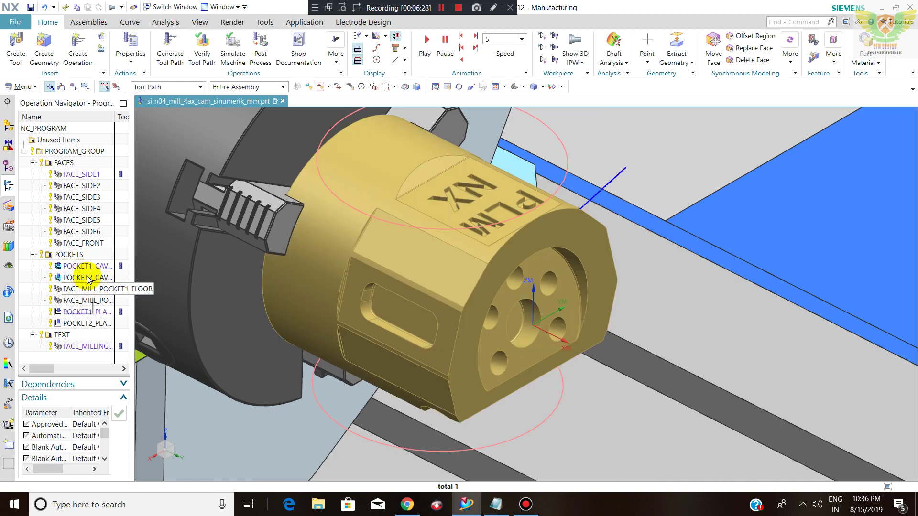
click(82, 304)
click(80, 315)
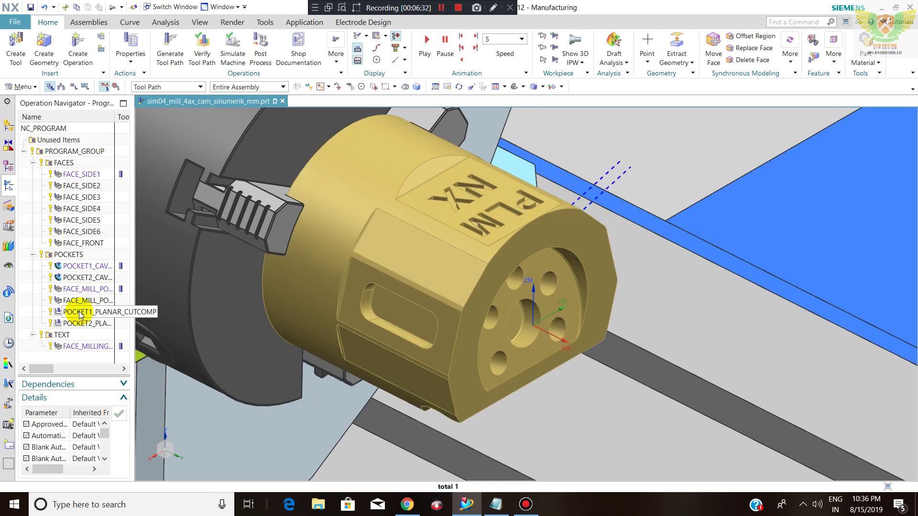
click(85, 278)
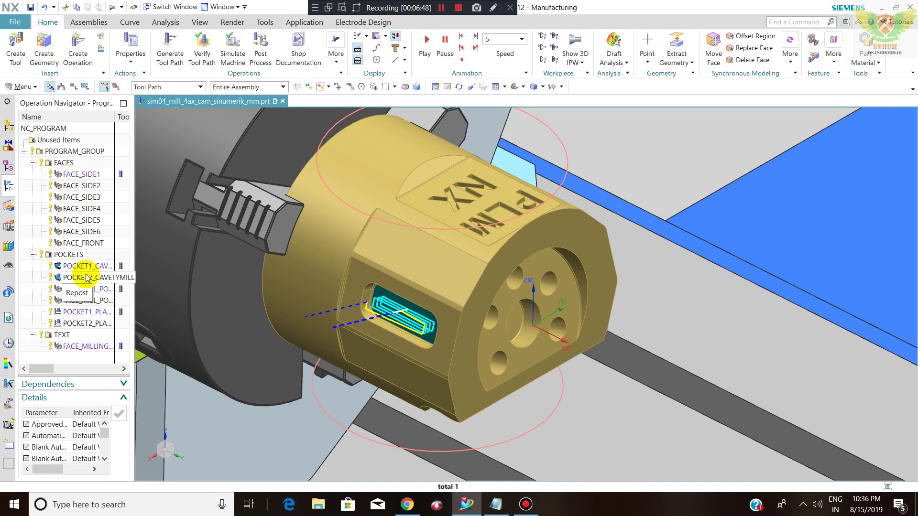
In POCKET2_CAVETYMILL, display the part, blank, cut area and tool axis vector on the pocket.
double_click(86, 278)
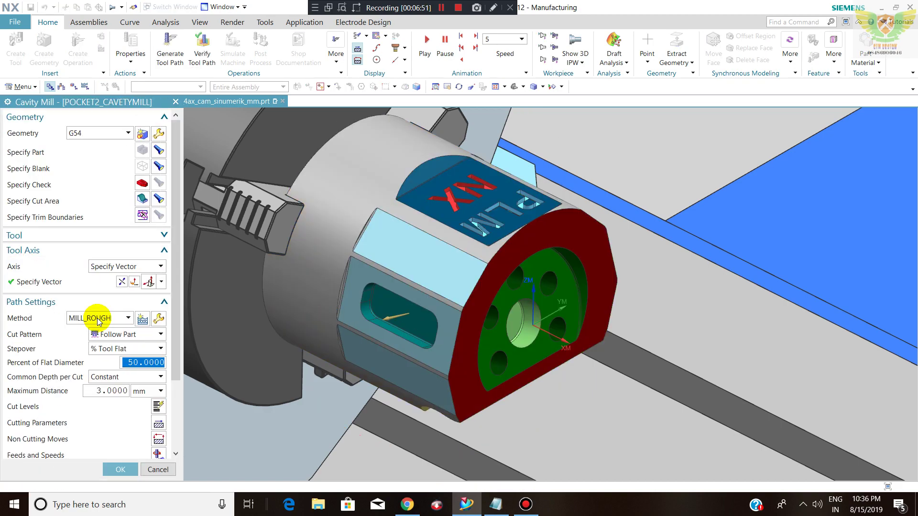
click(158, 151)
click(158, 167)
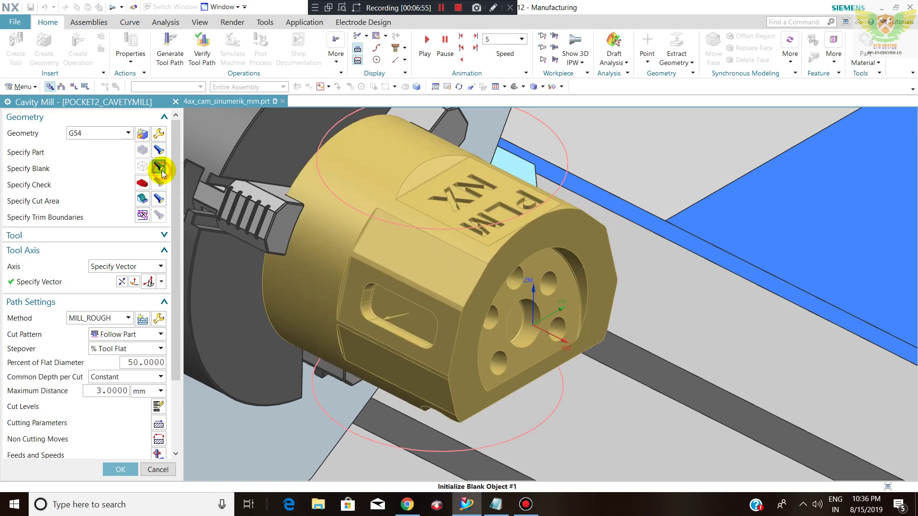
click(159, 200)
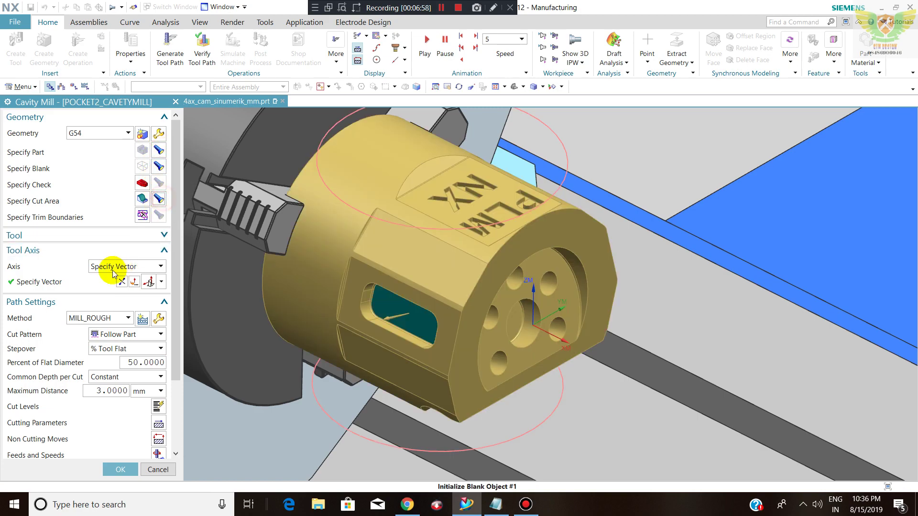
click(96, 282)
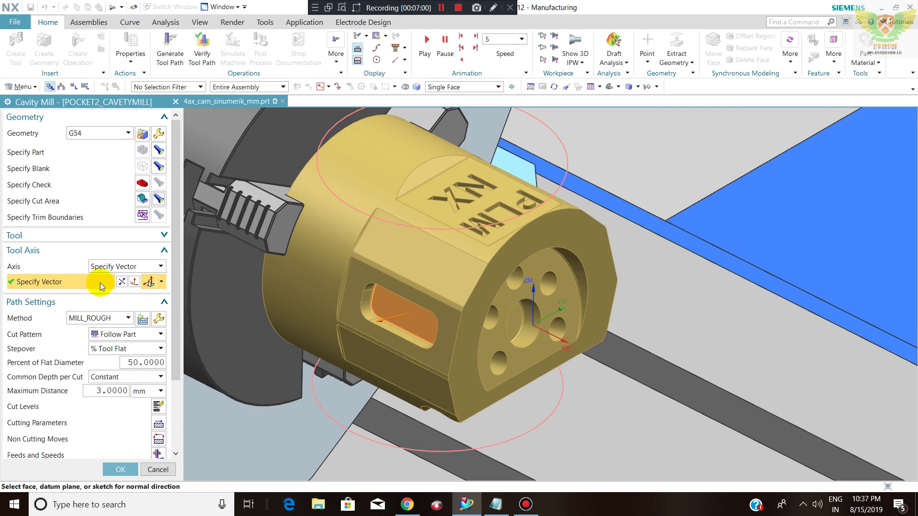
click(395, 321)
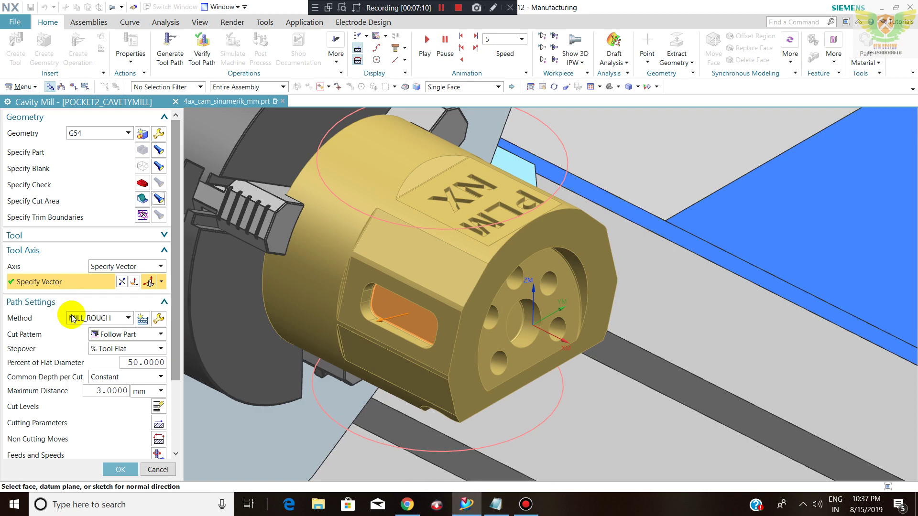
Confirm MILL_ROUGH method, Follow Part cut pattern and 50% tool-flat stepover.
click(91, 318)
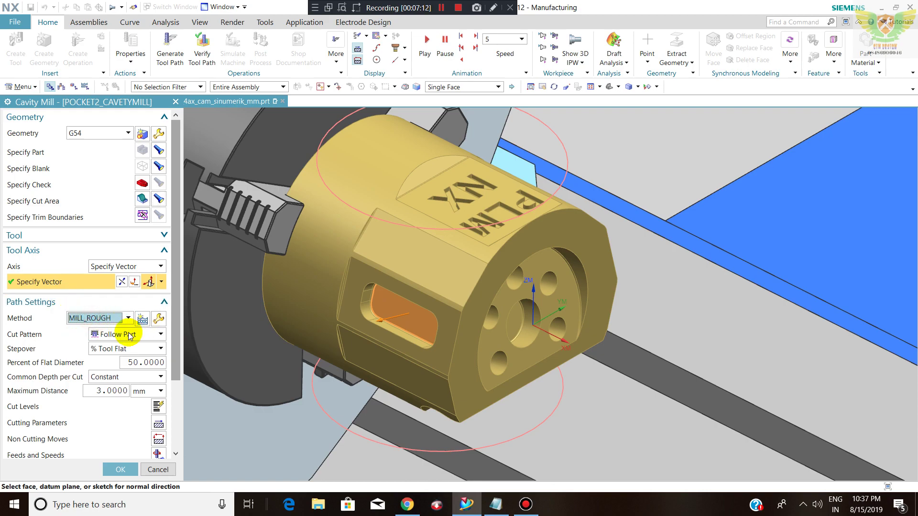
click(123, 334)
click(122, 349)
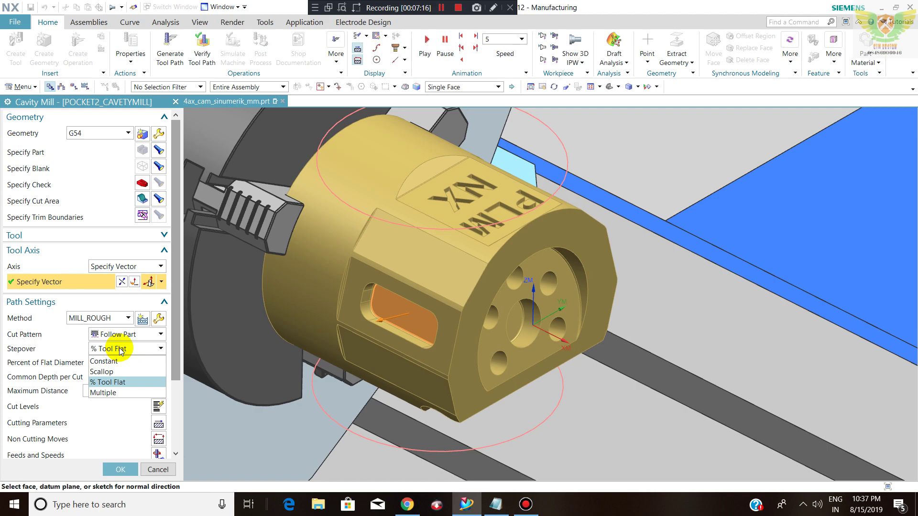
click(120, 349)
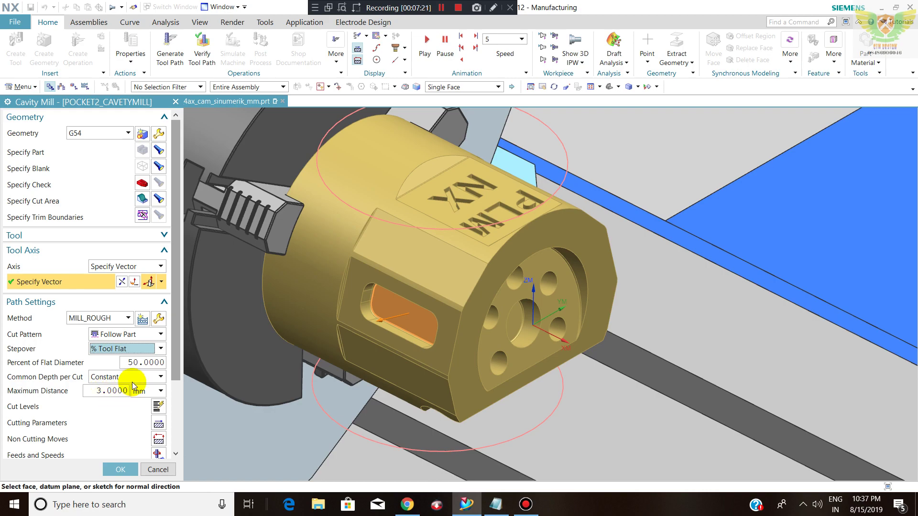
drag(175, 347, 175, 425)
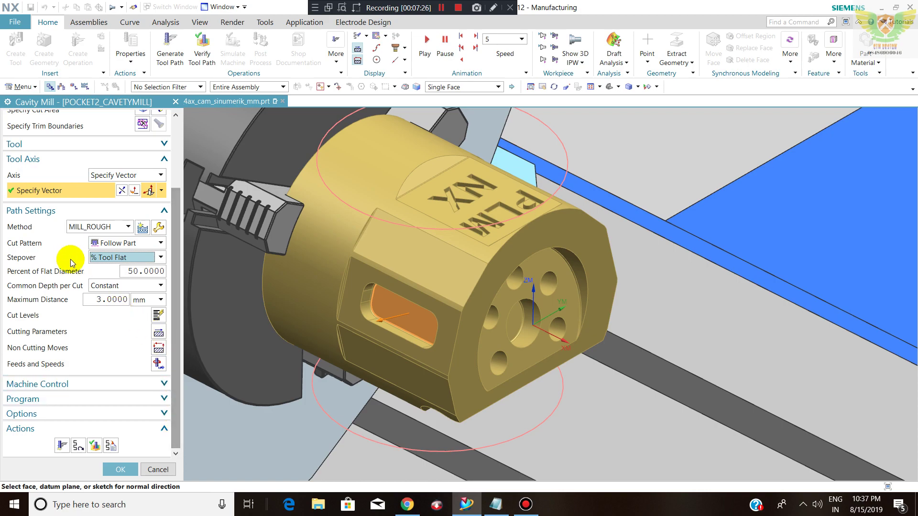
scroll(75, 259, up, 3)
Inspect the 10 mm end mill's dimensions, shank, holder and More settings, then accept it.
click(54, 201)
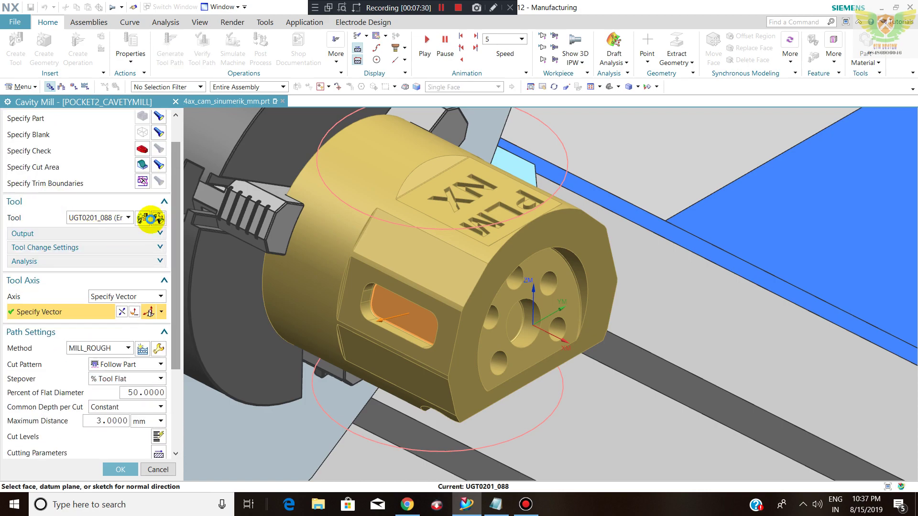
middle_click(152, 221)
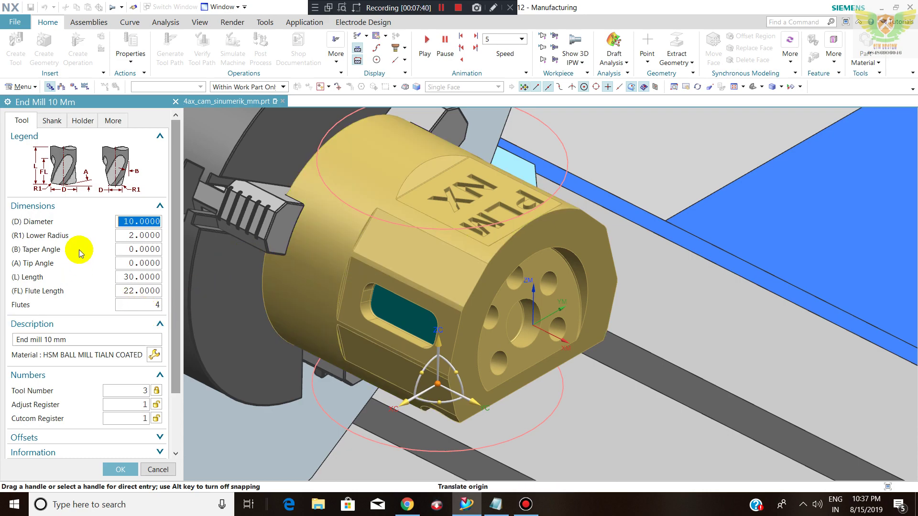
click(51, 120)
click(83, 121)
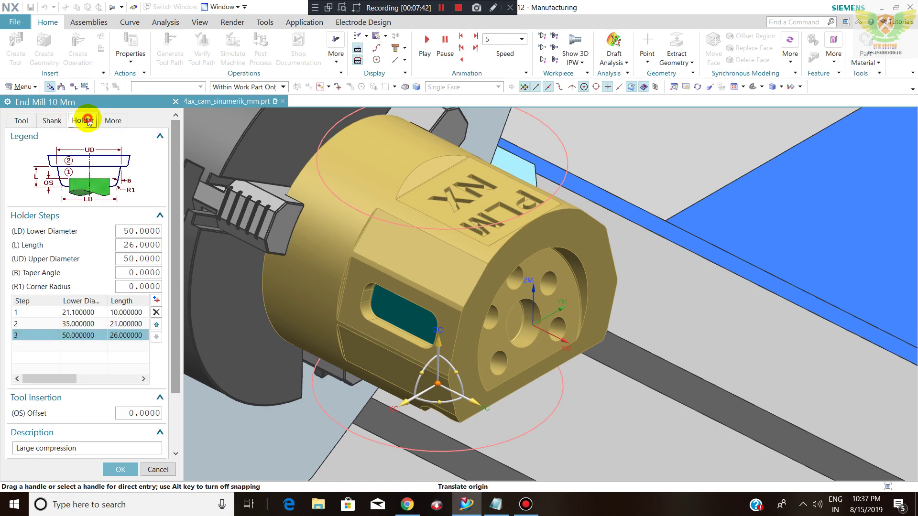
click(113, 120)
click(21, 121)
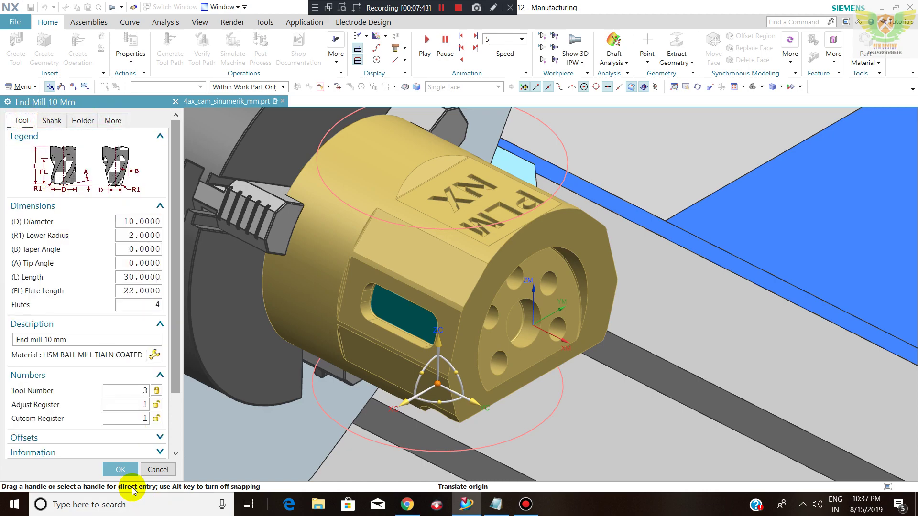
click(121, 470)
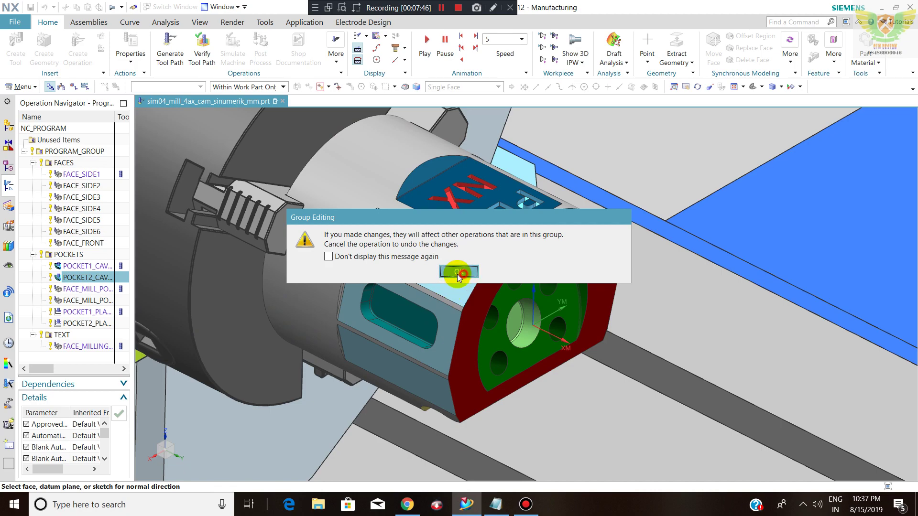
click(462, 278)
Accept the POCKET2_CAVETYMILL operation and replay its pocket toolpath.
double_click(112, 280)
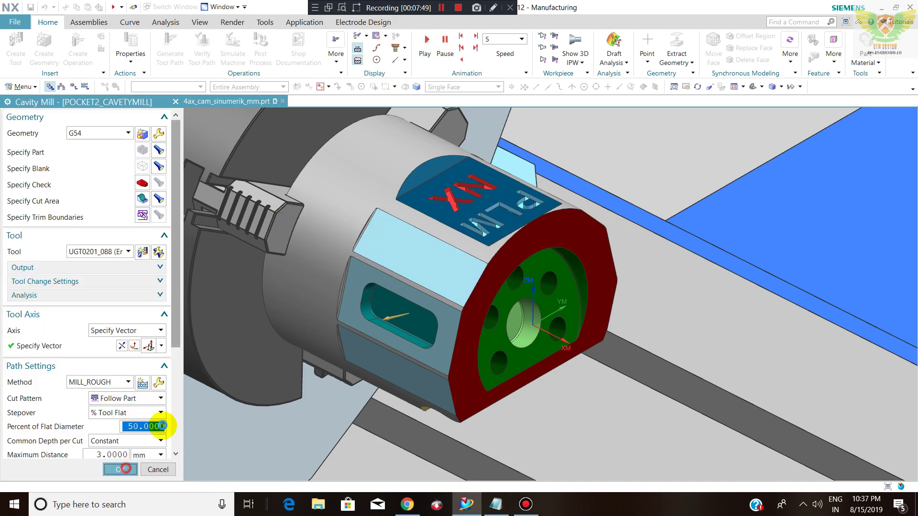
middle_click(395, 109)
click(425, 42)
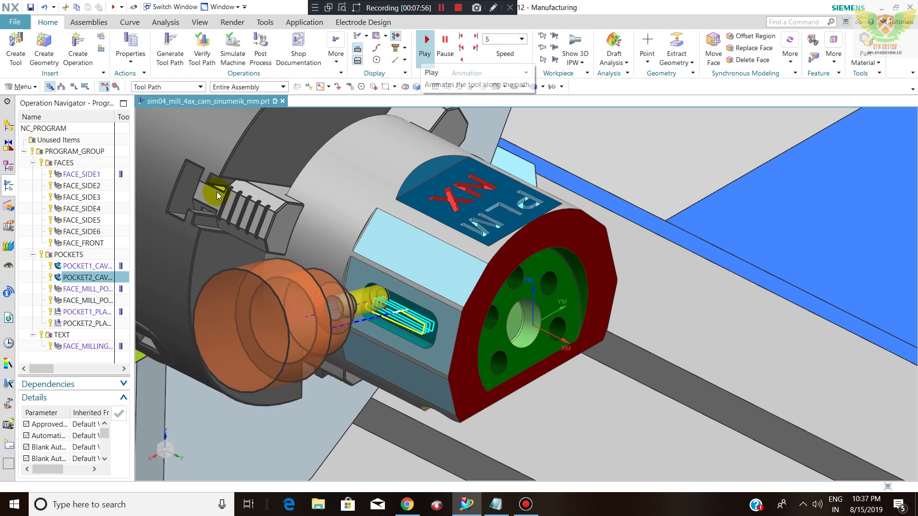
Select POCKET2_PLANAR_CUTCOMP to show its wall-following path in the side pocket.
click(93, 325)
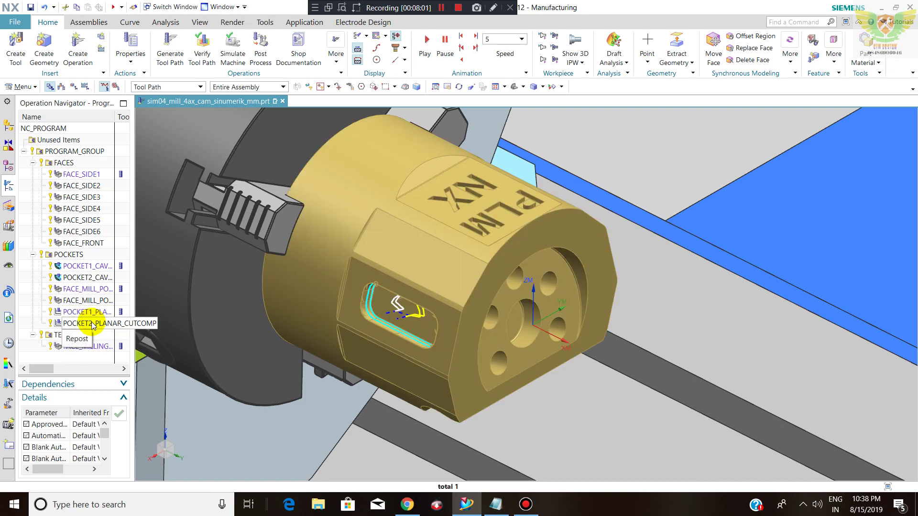
Open POCKET2_PLANAR_CUTCOMP and display its specified floor plane inside the slot.
double_click(92, 324)
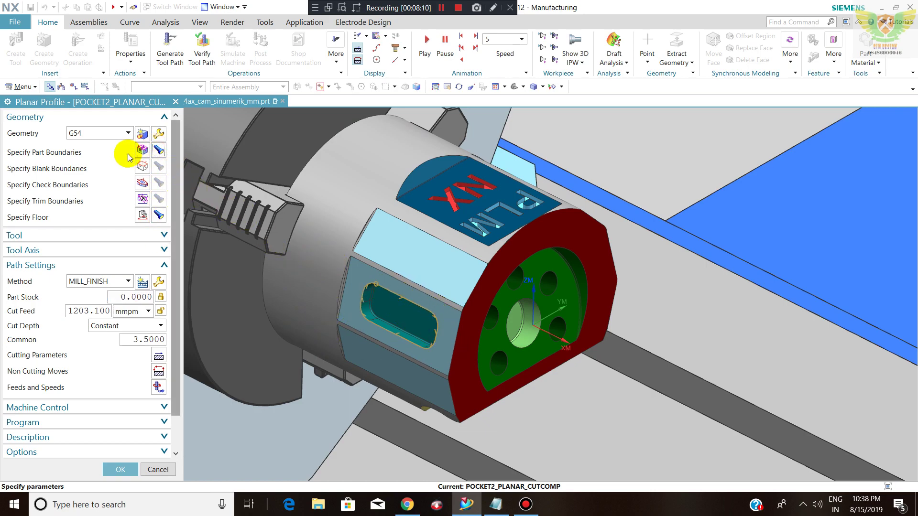
click(159, 218)
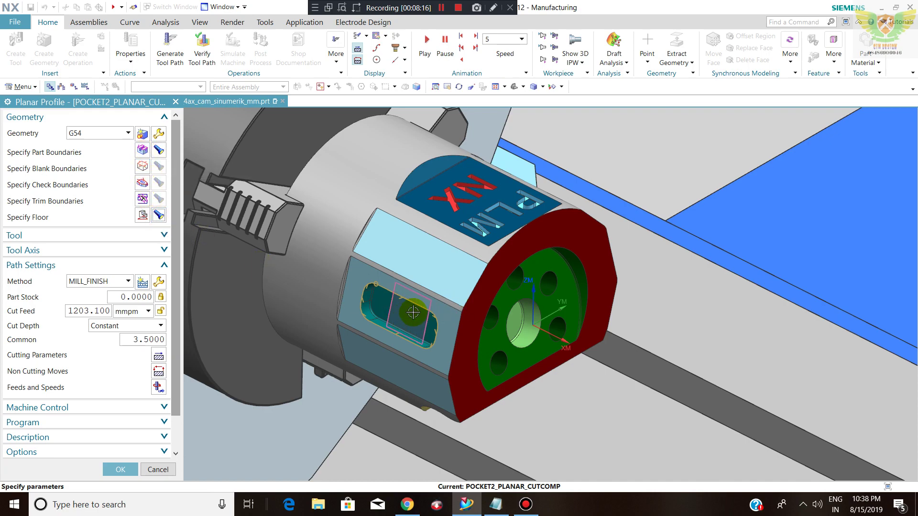
scroll(414, 312, up, 1)
scroll(413, 312, up, 2)
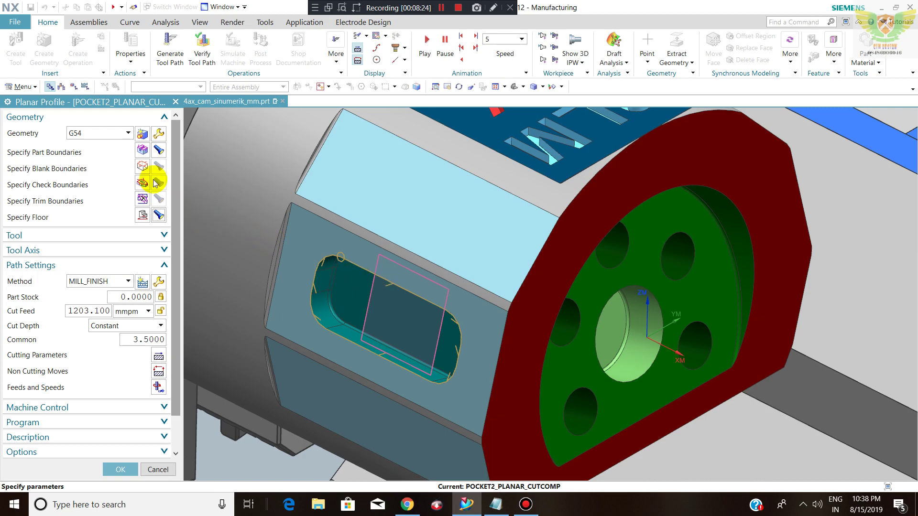
Review the 8 mm end mill without changes, then accept the planar profile operation.
click(104, 235)
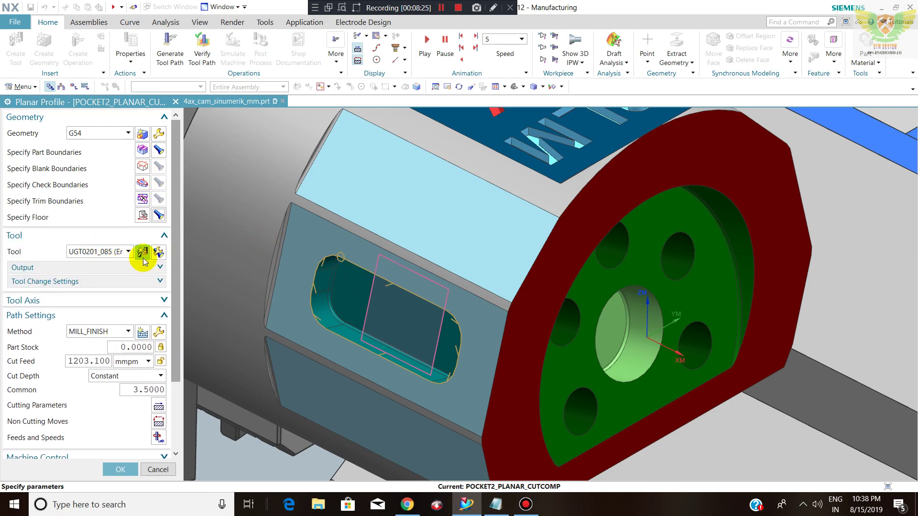
click(159, 252)
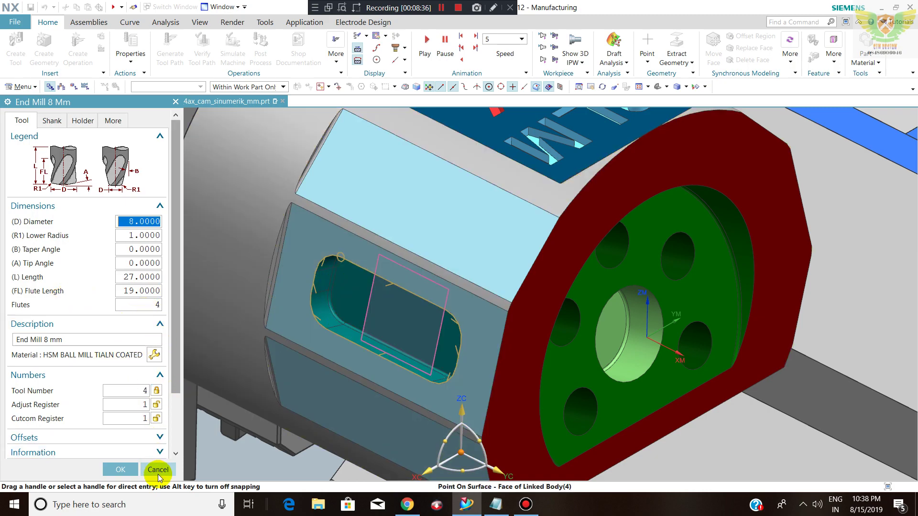
click(122, 469)
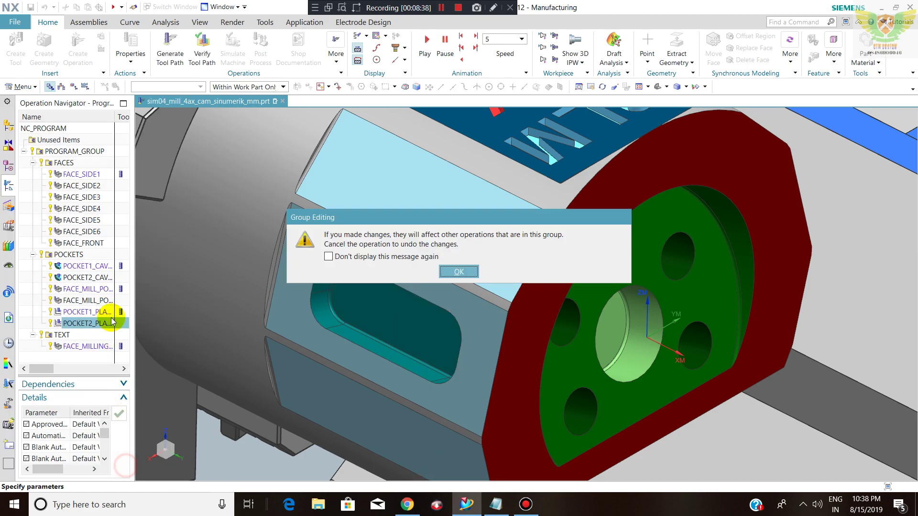
click(450, 271)
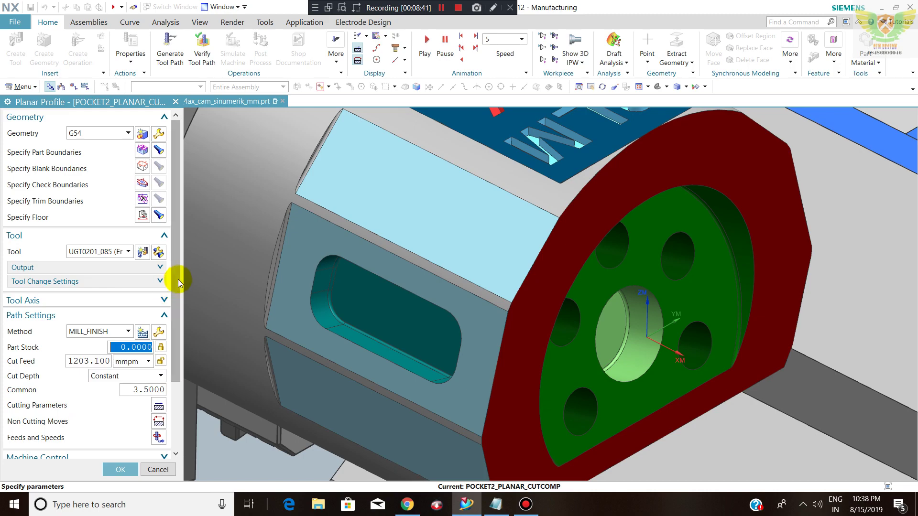
click(180, 278)
scroll(174, 294, down, 1)
scroll(165, 302, down, 1)
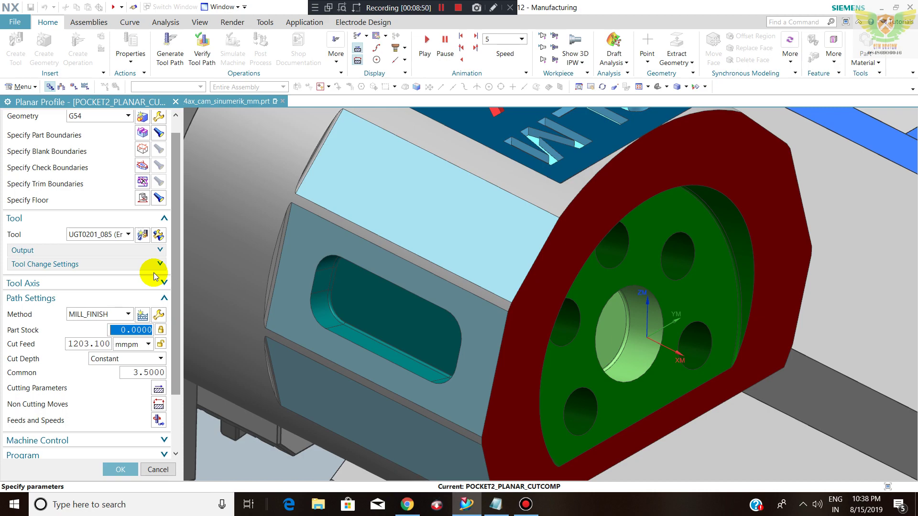
click(110, 471)
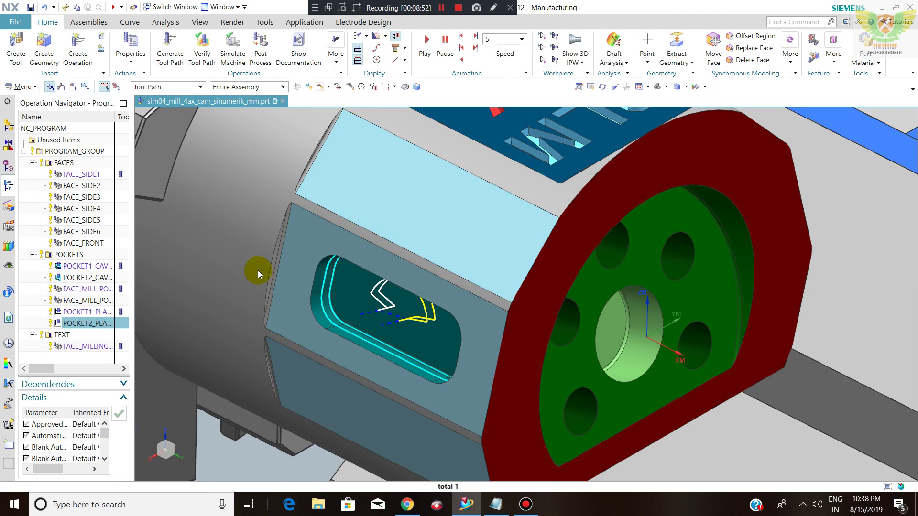
Replay the finishing path with the 8 mm end mill, then select FACE_MILLING_TEXT.
click(426, 39)
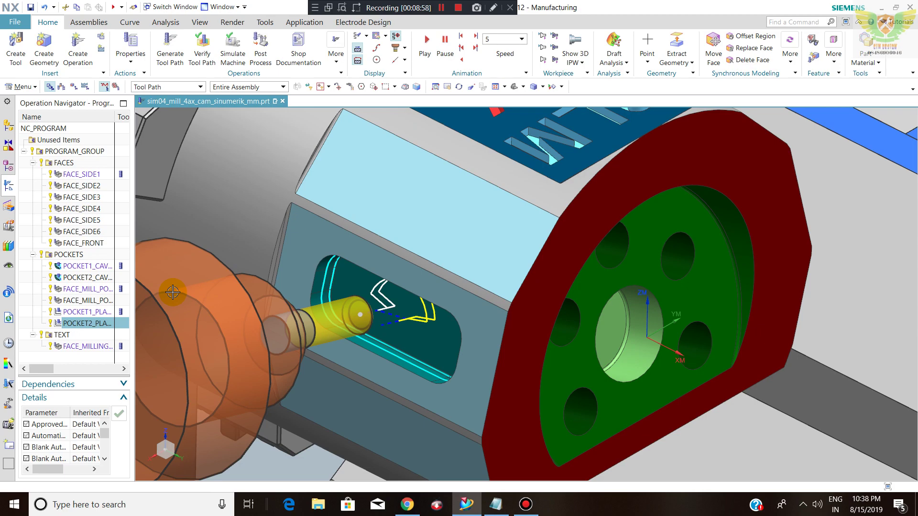
scroll(358, 390, down, 3)
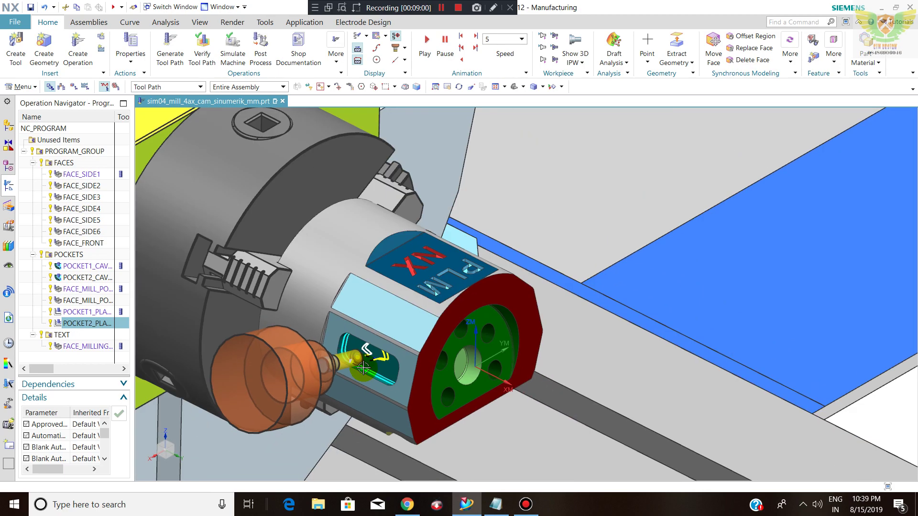
scroll(438, 295, up, 3)
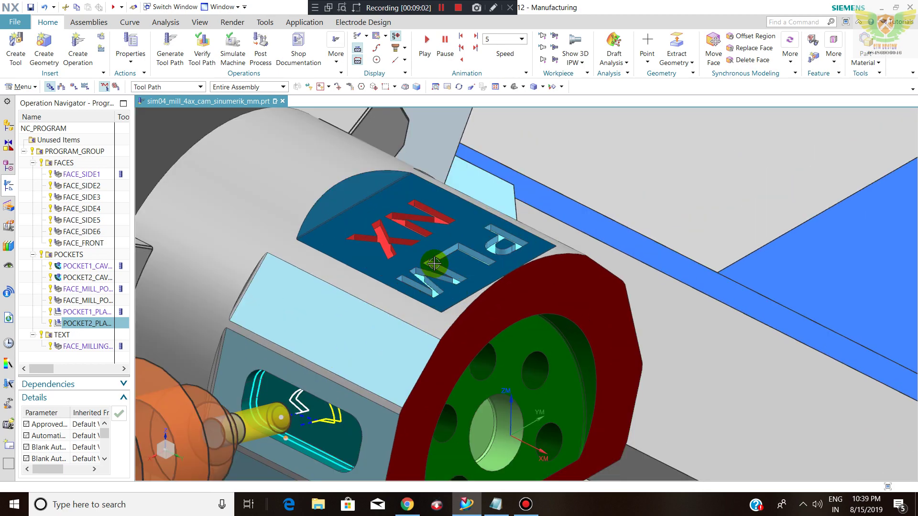
click(77, 346)
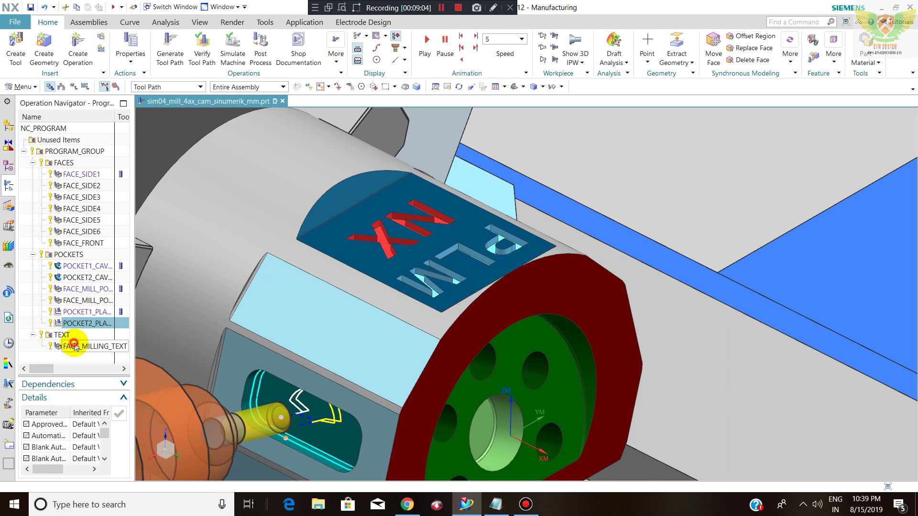
In FACE_MILLING_TEXT, display the part and cut-area floor faces, leaving wall geometry unchanged.
double_click(76, 346)
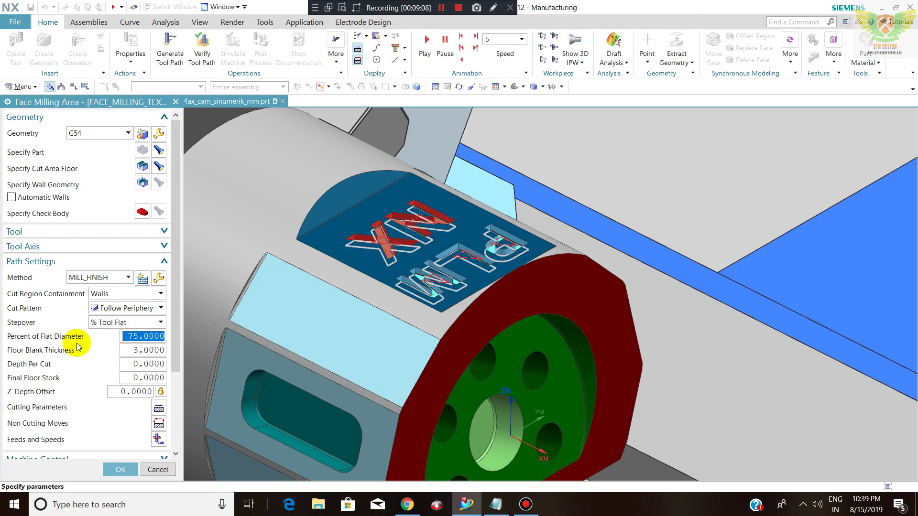
click(160, 151)
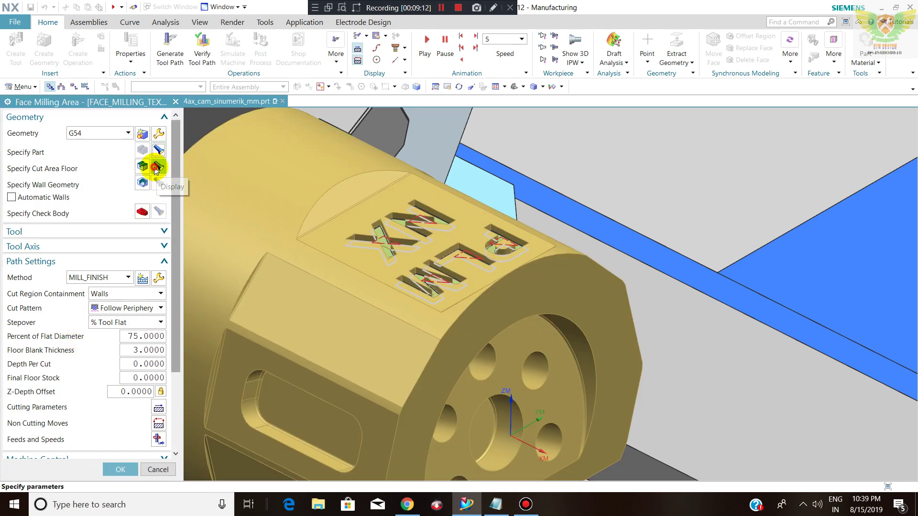
click(156, 168)
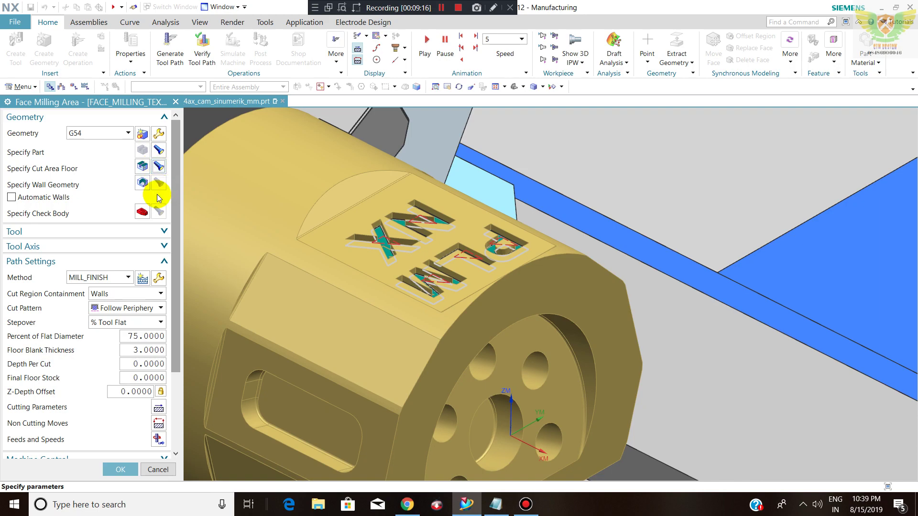
click(142, 184)
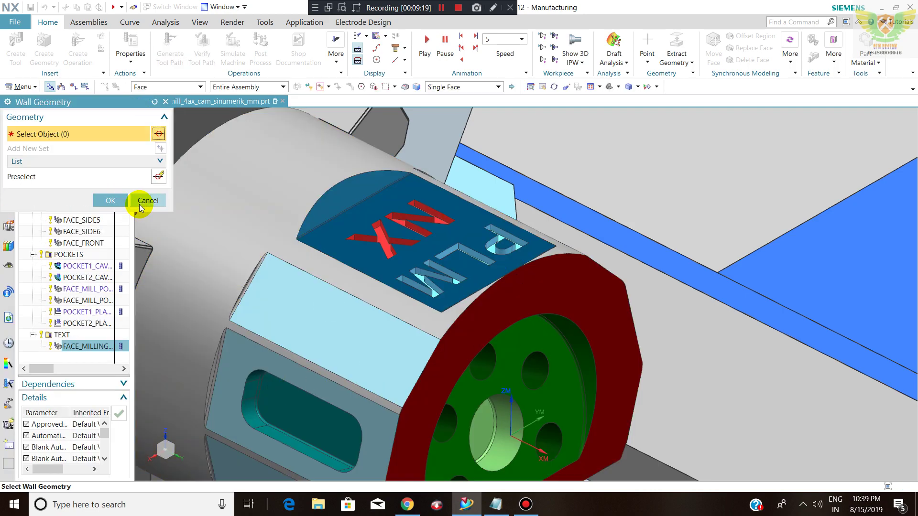
click(144, 200)
Review and accept the 1.5 mm end mill, then reopen the FACE_MILLING_TEXT settings.
click(81, 232)
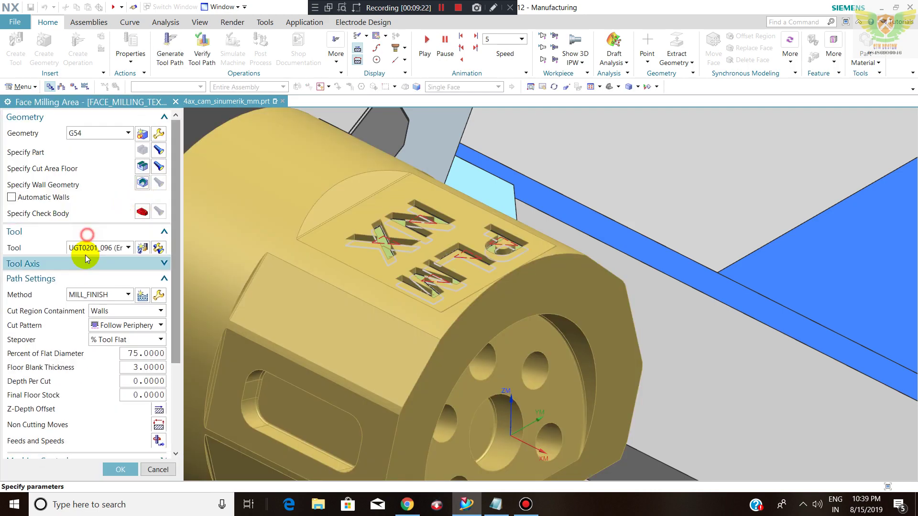
click(158, 248)
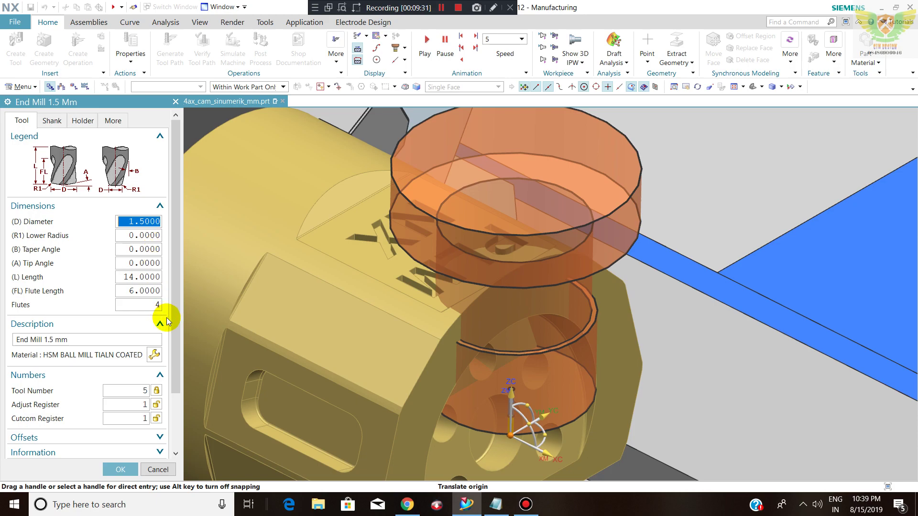
click(117, 469)
double_click(96, 346)
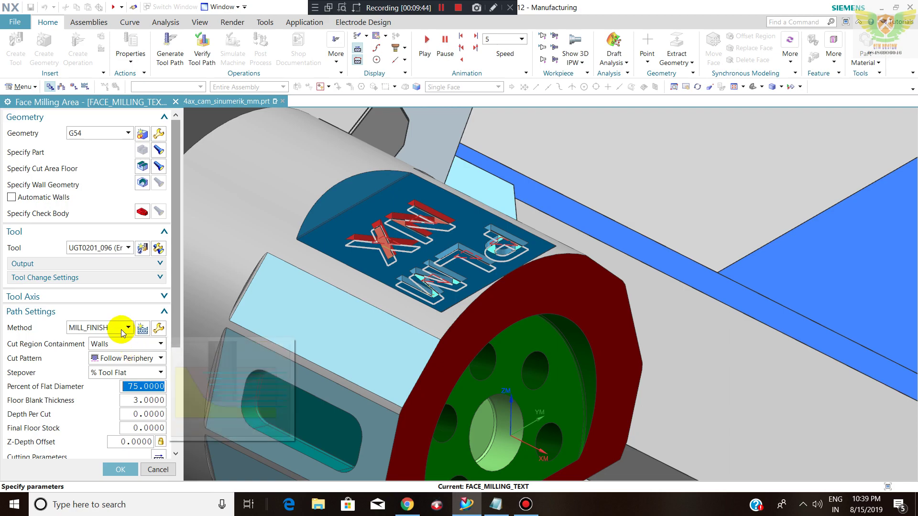
Keep Walls containment and Follow Periphery cut pattern, then accept the text operation.
click(109, 299)
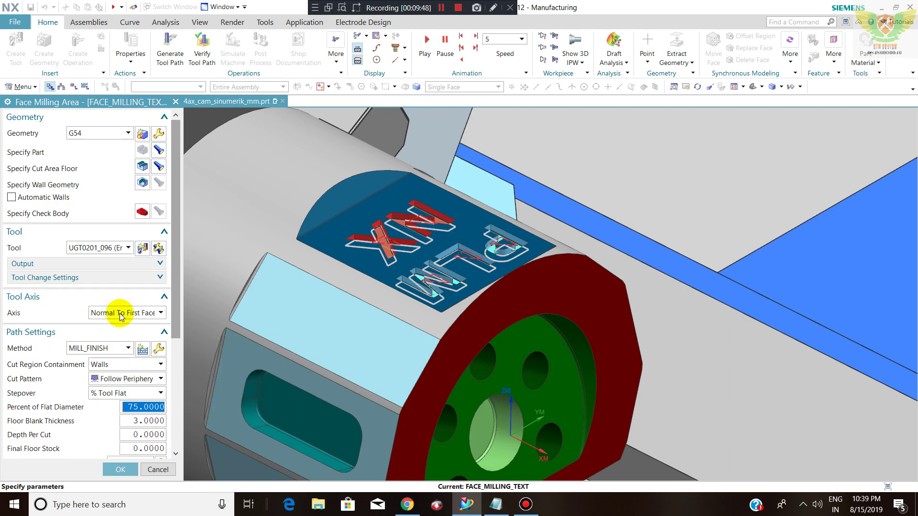
mouse_move(125, 365)
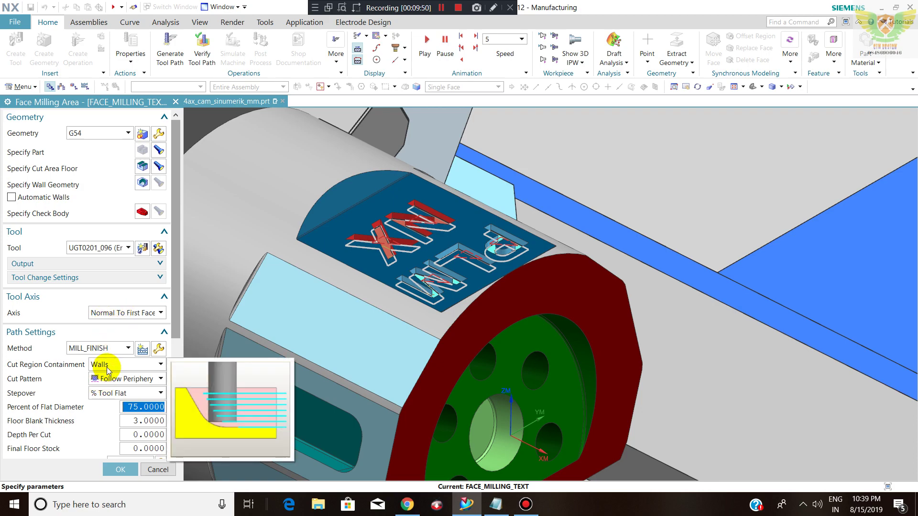
click(108, 368)
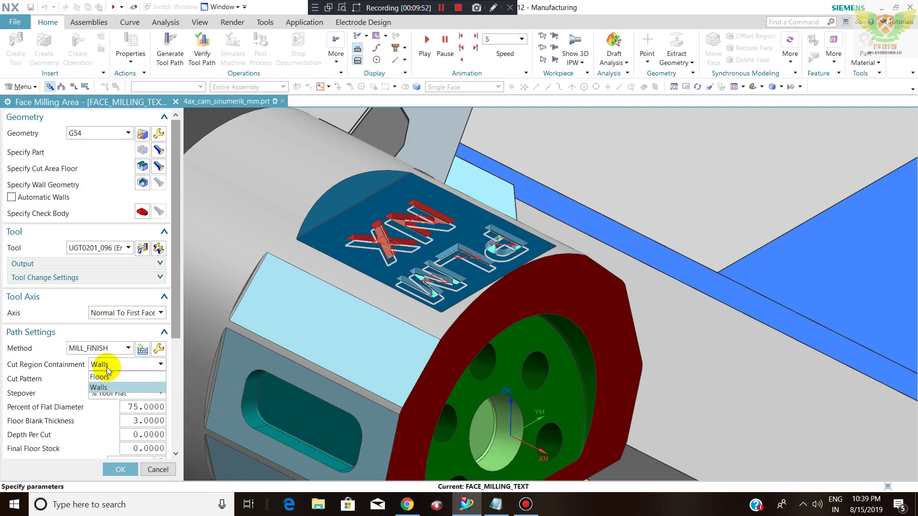
click(107, 369)
click(114, 382)
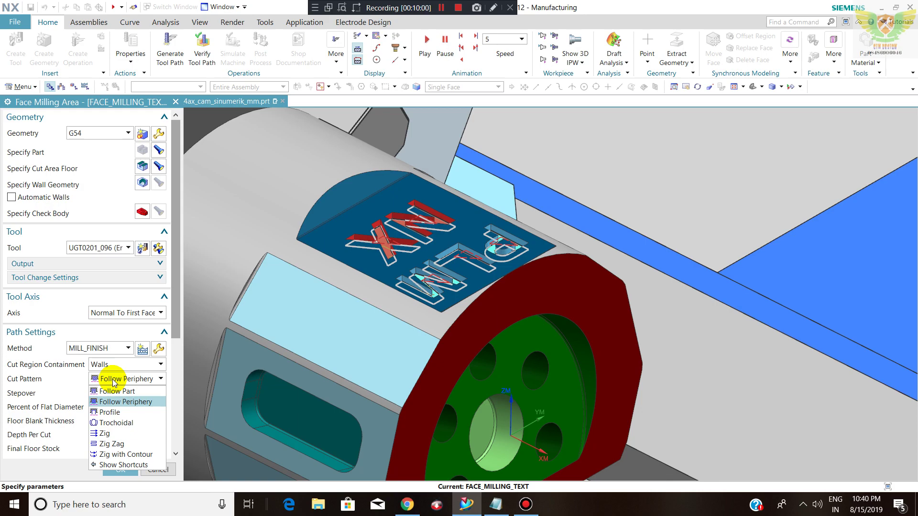
click(118, 401)
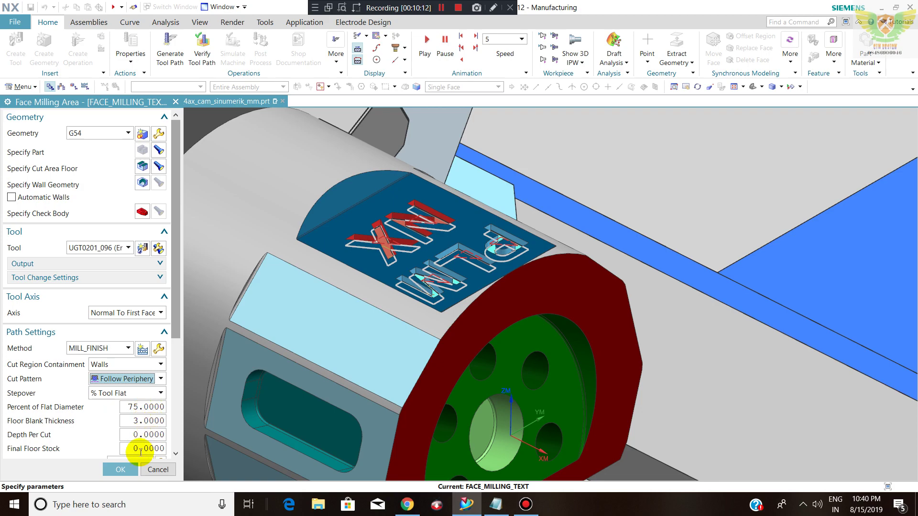
click(119, 467)
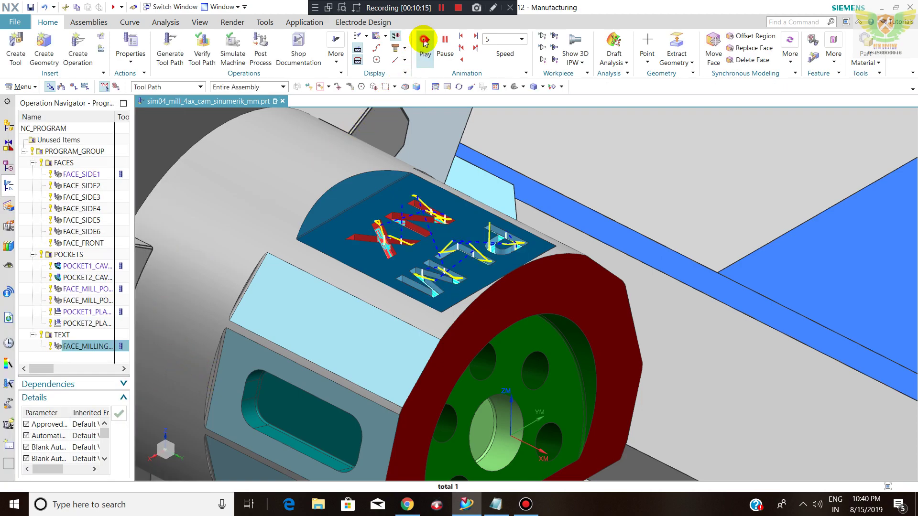
Play the engraving toolpath animation, zooming in to follow the cutter over the PLM NX letters.
click(425, 38)
scroll(493, 266, down, 5)
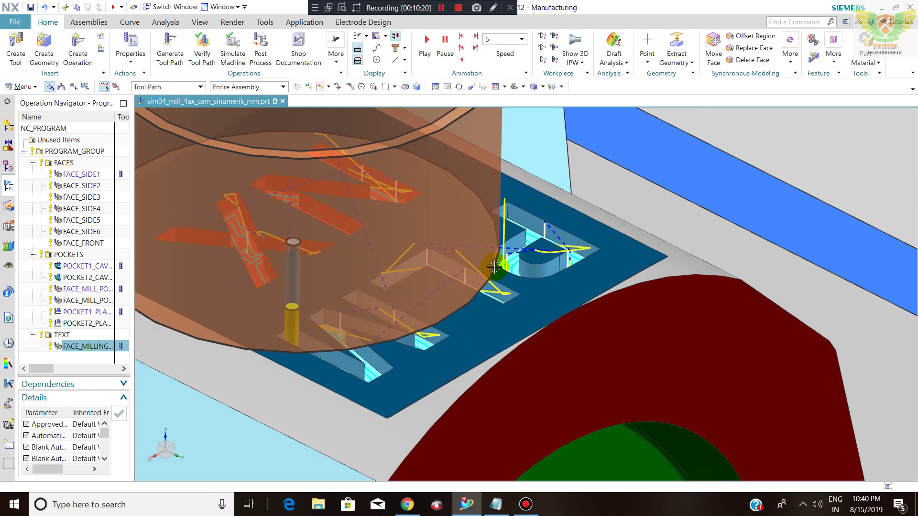
scroll(544, 279, up, 2)
scroll(492, 220, up, 3)
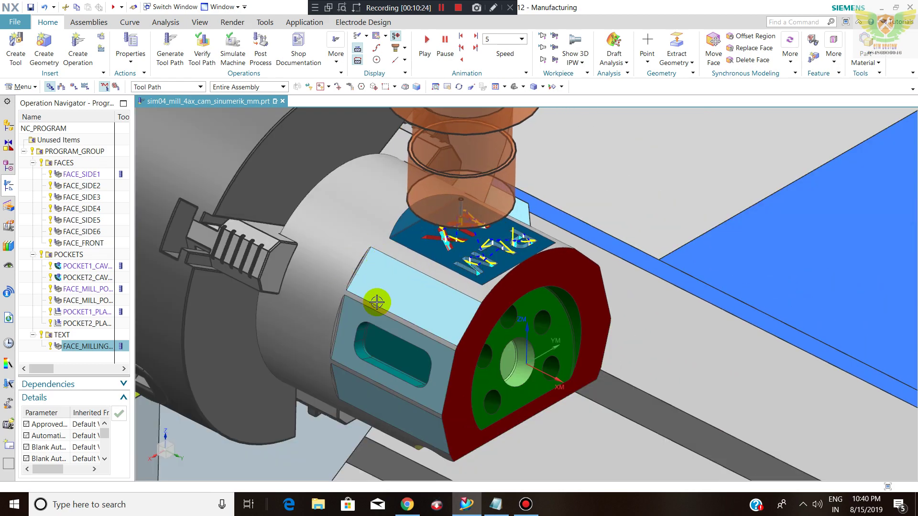
scroll(368, 287, up, 2)
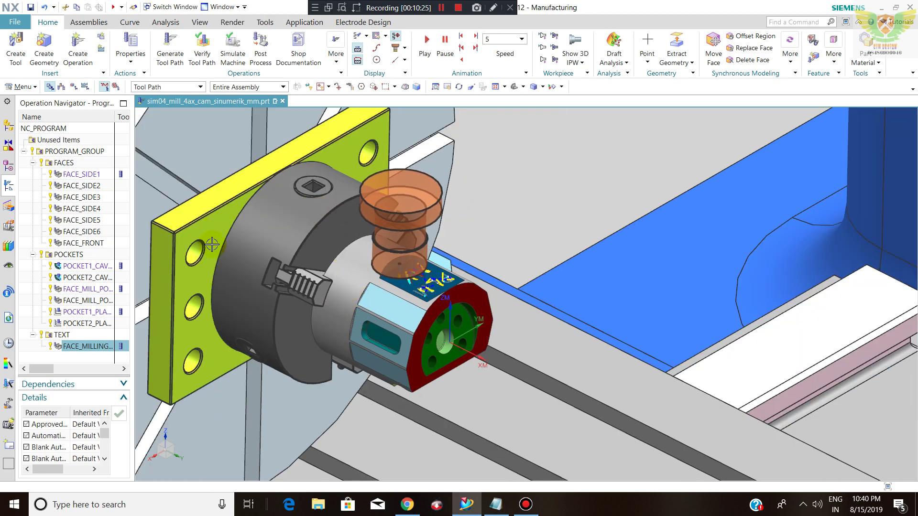
scroll(334, 279, down, 1)
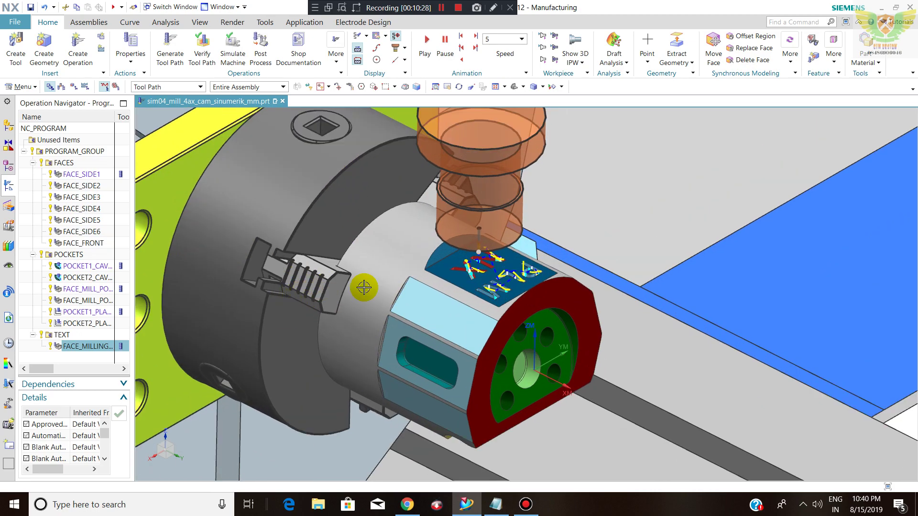
scroll(392, 282, up, 2)
scroll(317, 276, down, 1)
scroll(344, 279, up, 2)
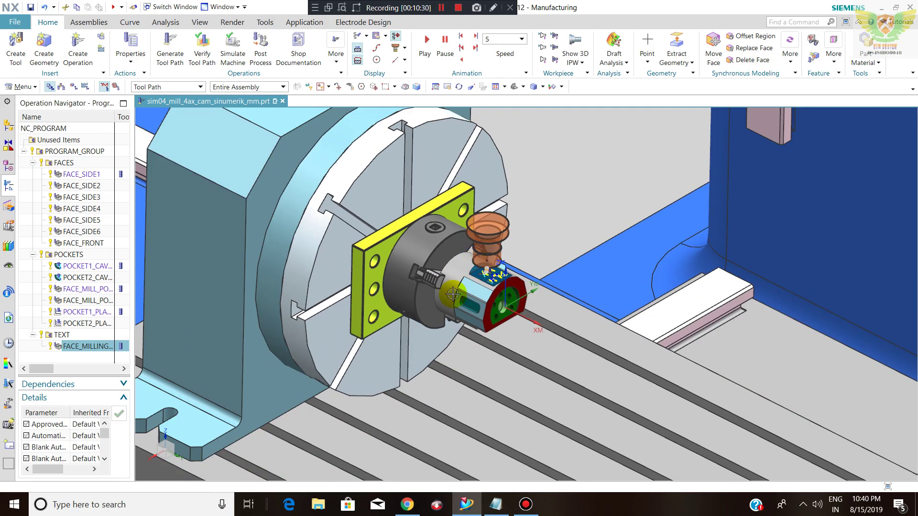
scroll(421, 287, down, 1)
scroll(470, 292, down, 3)
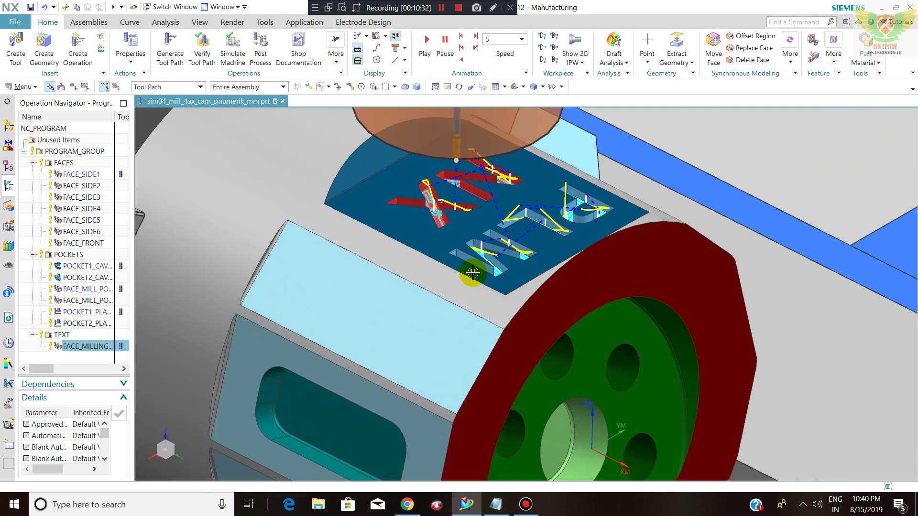
scroll(472, 273, up, 2)
scroll(447, 275, up, 2)
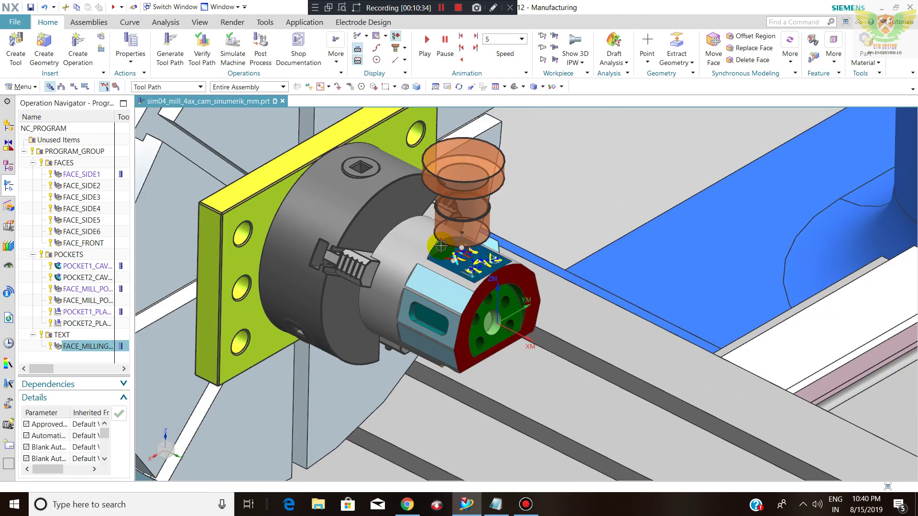
scroll(410, 248, down, 1)
scroll(478, 261, down, 1)
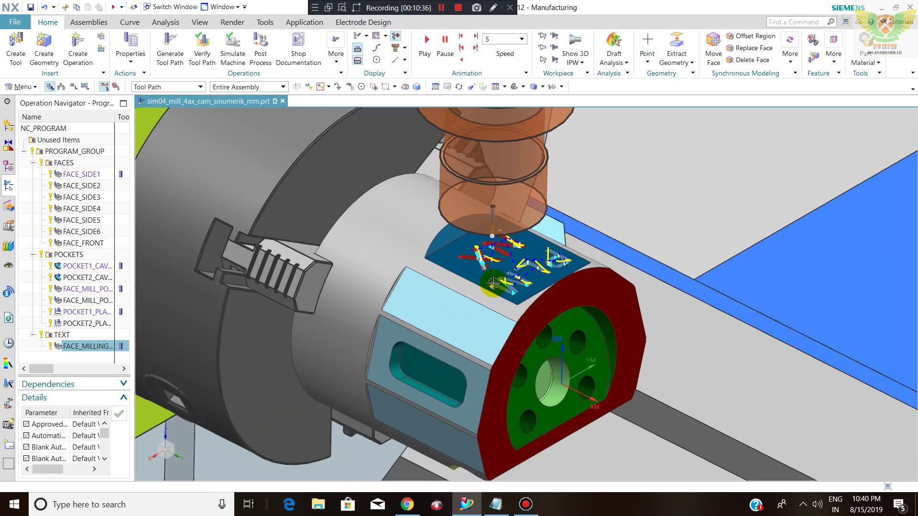
scroll(473, 270, down, 2)
scroll(487, 306, up, 2)
scroll(500, 306, up, 2)
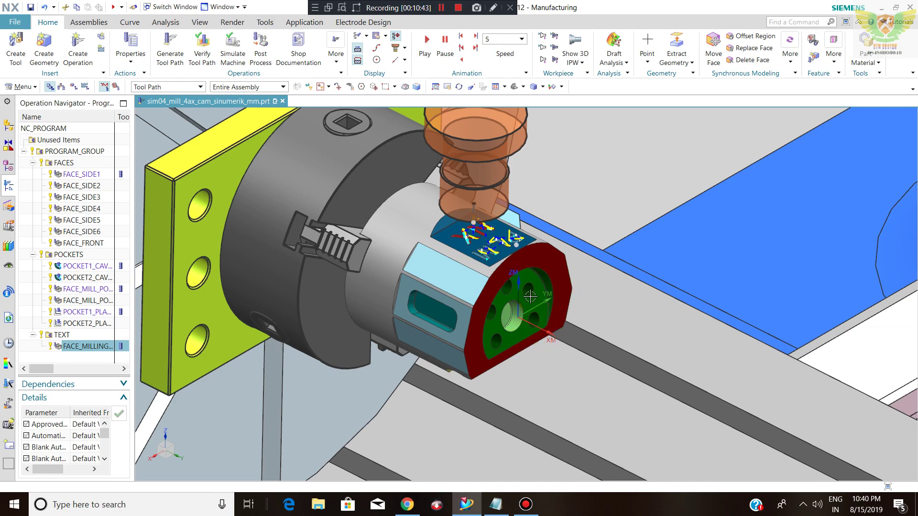
scroll(541, 308, down, 2)
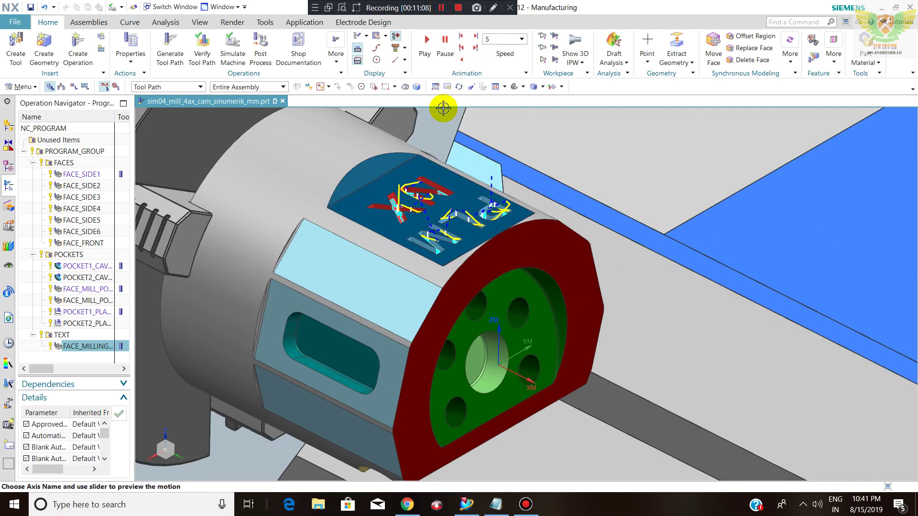
Regenerate the FACE_MILLING_TEXT engraving tool path.
scroll(435, 324, up, 3)
scroll(391, 251, down, 3)
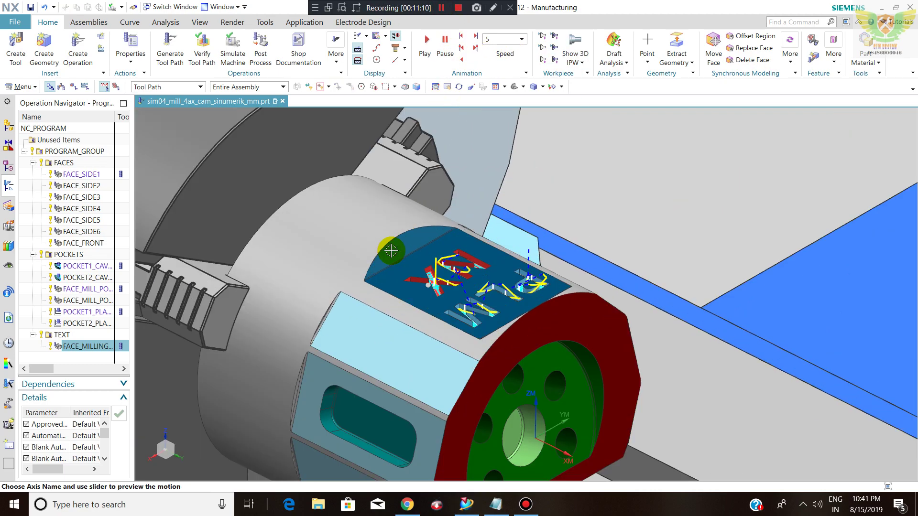
scroll(466, 335, down, 2)
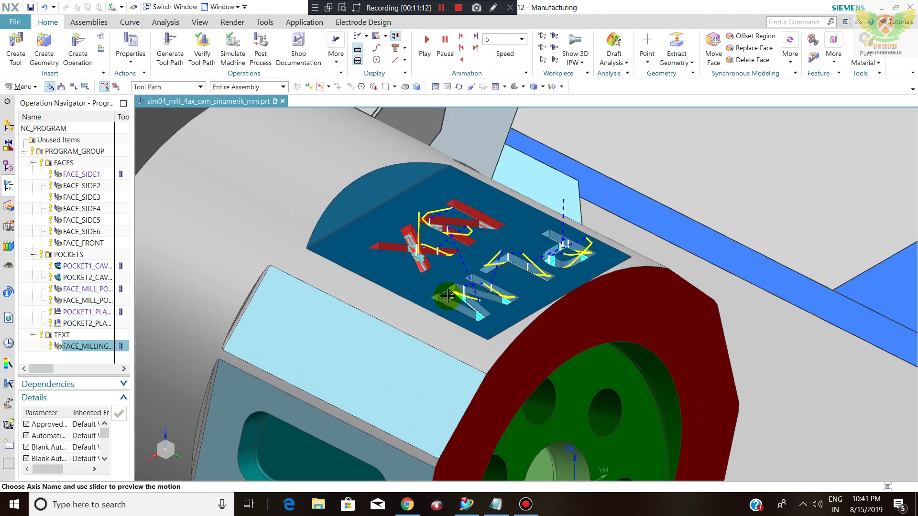
click(172, 47)
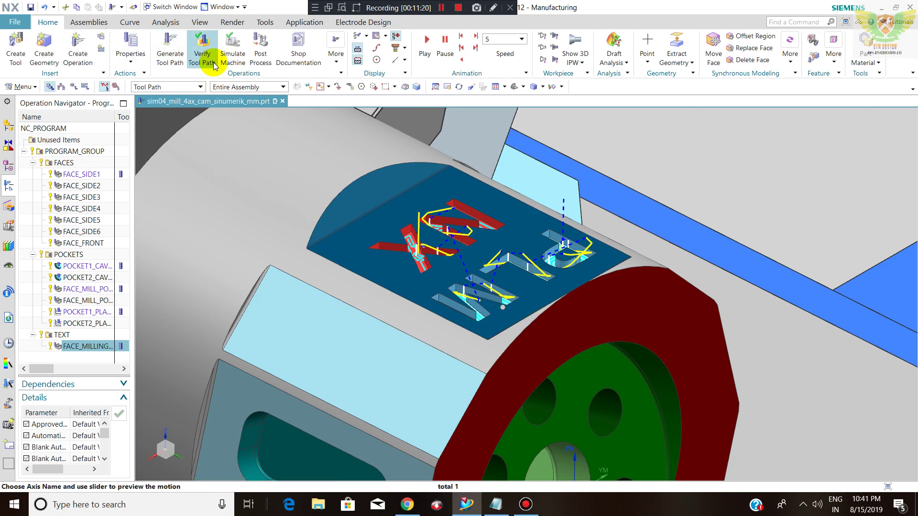
Start playing the machine simulation of the FACE_MILLING_TEXT engraving toolpath.
click(232, 48)
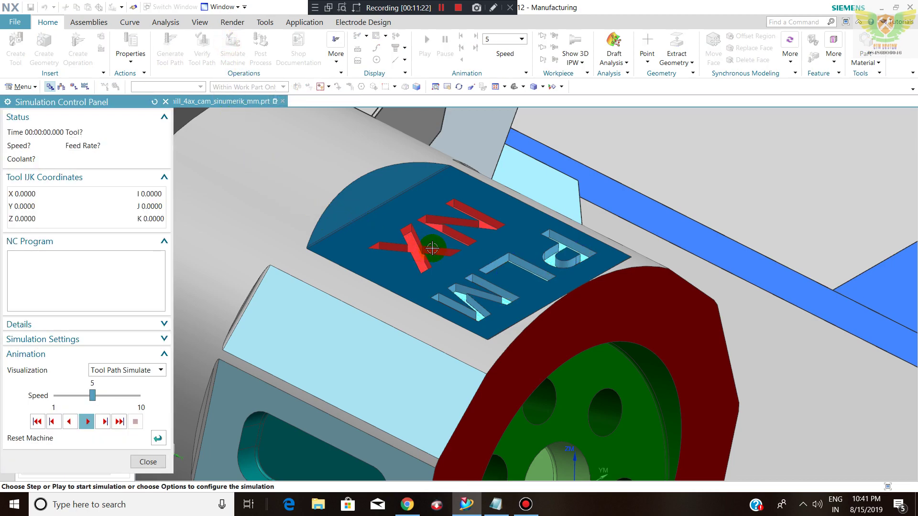
scroll(453, 251, up, 3)
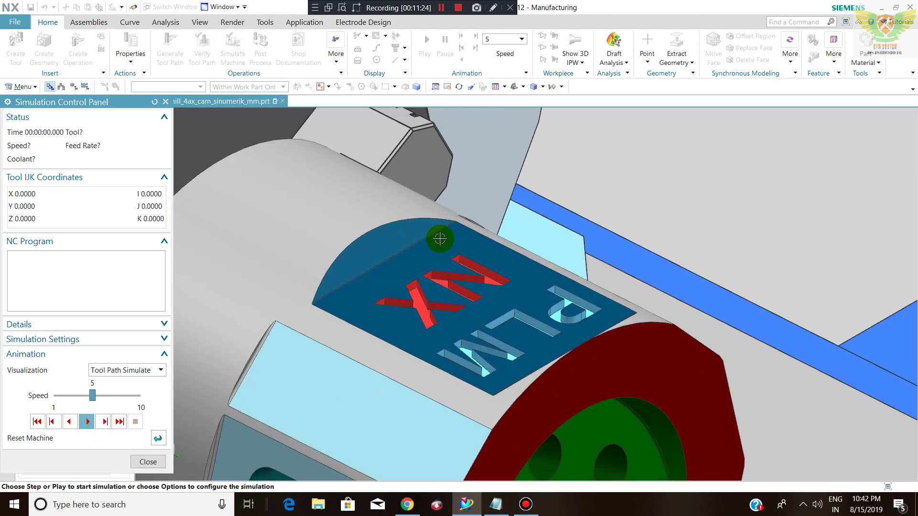
click(87, 418)
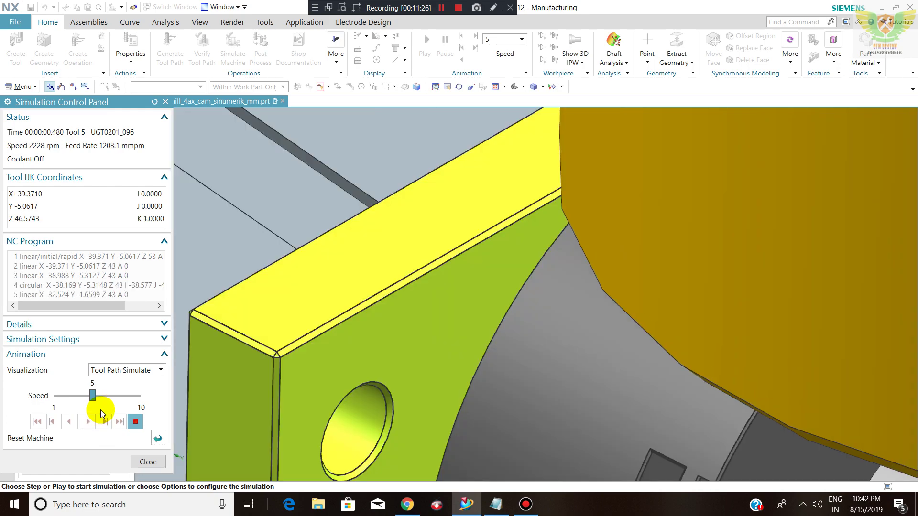
Zoom the view while the engraving simulation plays to its last NC line.
scroll(296, 324, down, 3)
scroll(433, 349, up, 3)
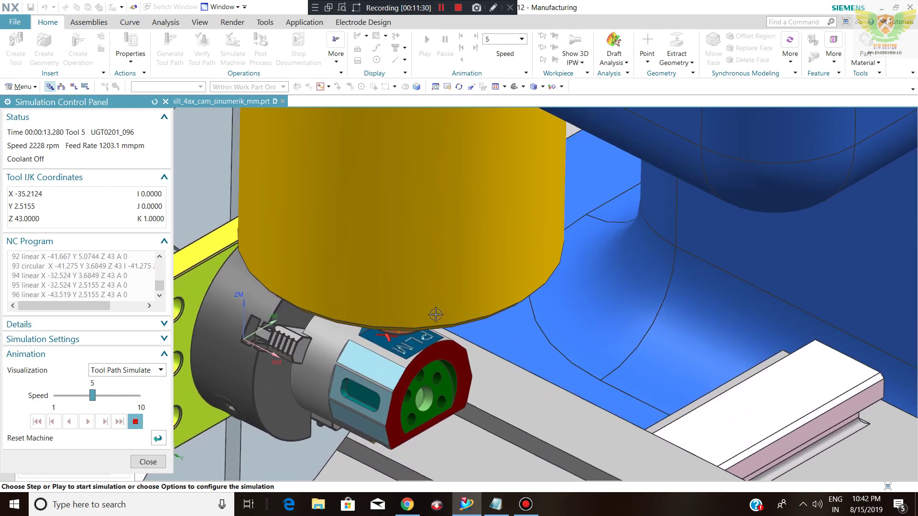
scroll(433, 349, up, 5)
scroll(405, 338, up, 2)
scroll(430, 349, down, 1)
scroll(466, 368, down, 1)
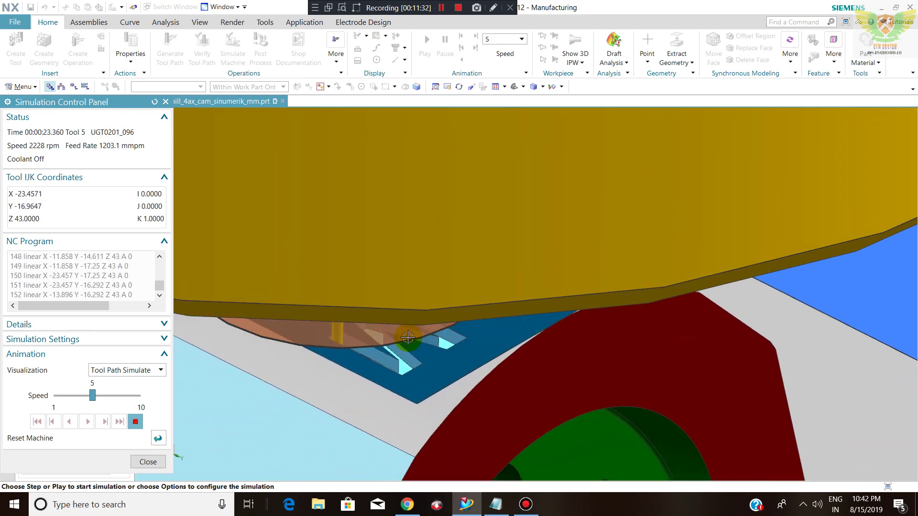
scroll(502, 387, down, 1)
scroll(548, 412, down, 1)
scroll(541, 410, down, 2)
scroll(526, 408, down, 1)
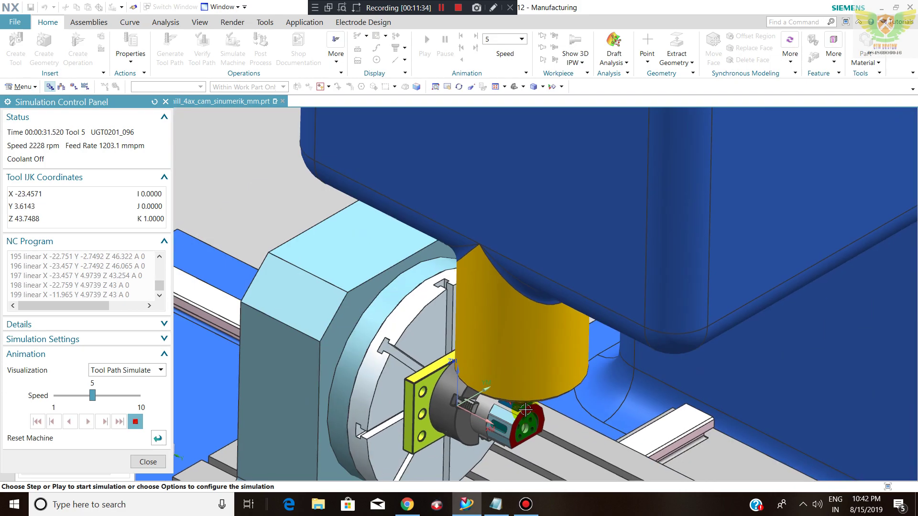
scroll(514, 406, down, 1)
scroll(503, 404, down, 1)
scroll(555, 459, up, 5)
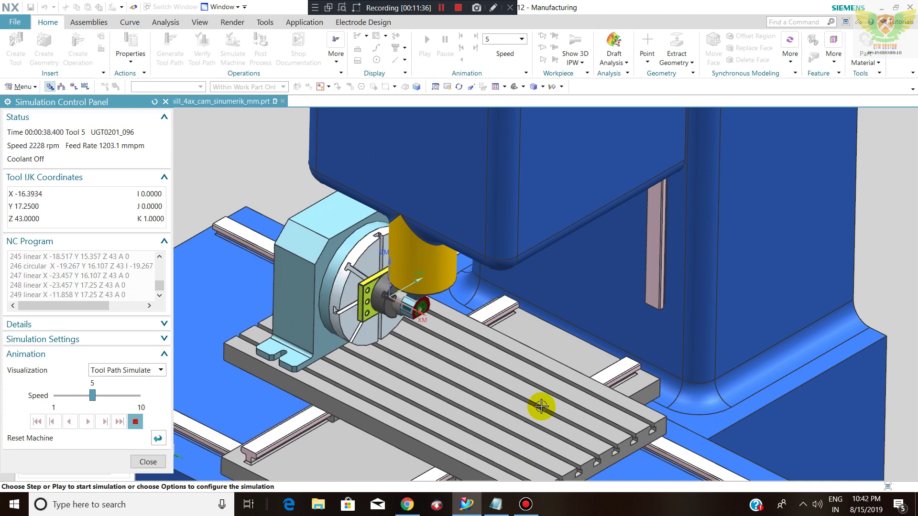
scroll(421, 299, up, 3)
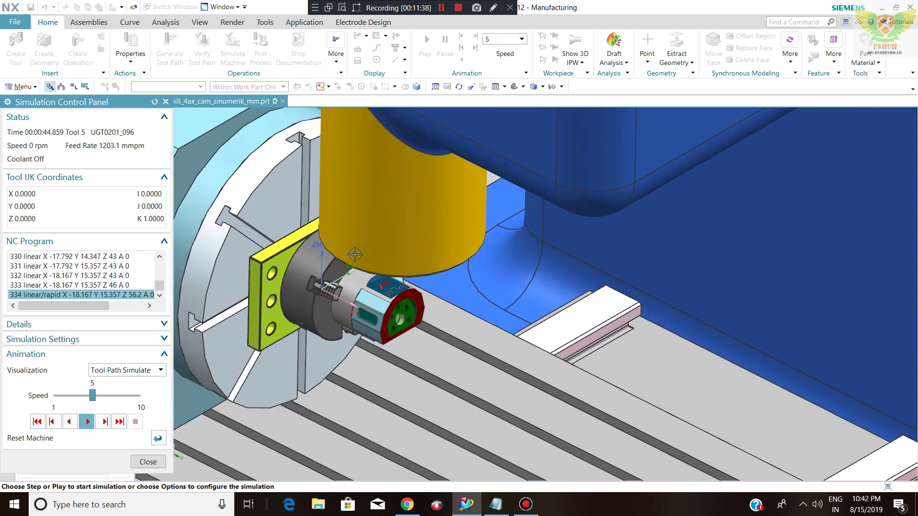
scroll(421, 299, up, 2)
Close the engraving simulation and start a machine simulation of POCKET2.
click(148, 462)
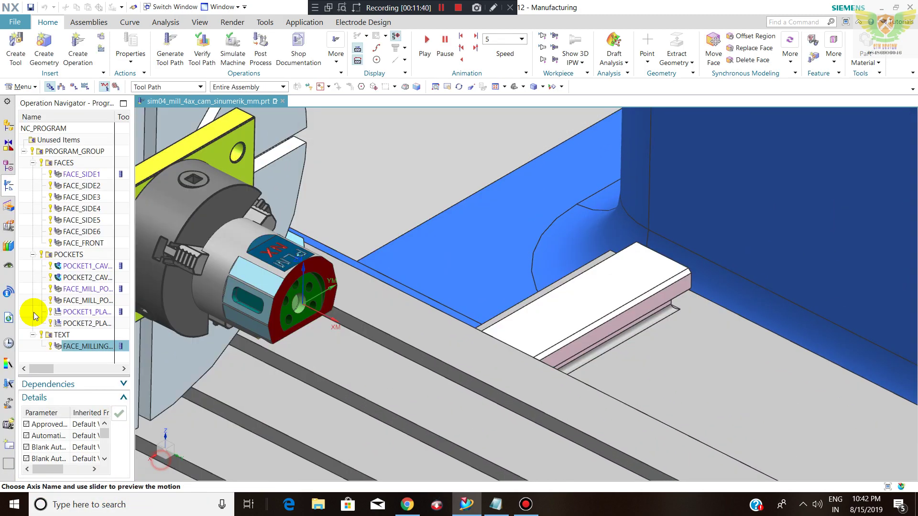
click(76, 279)
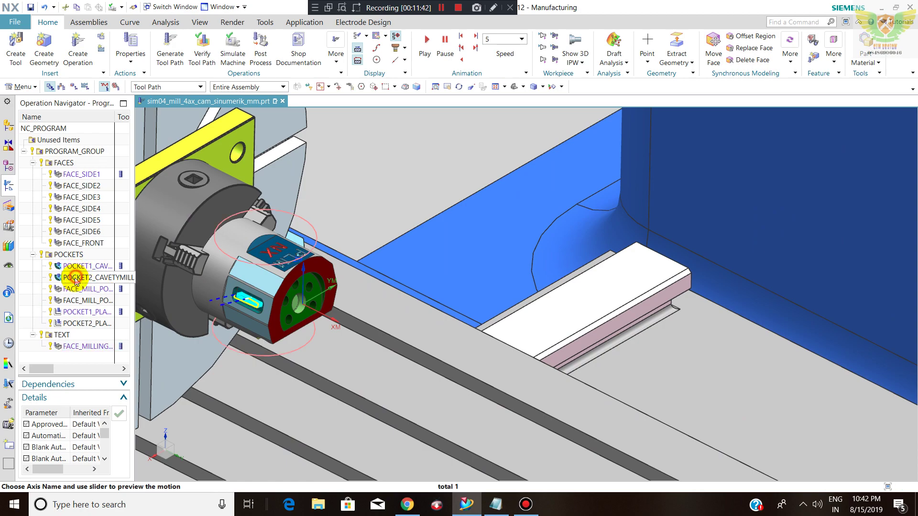
click(203, 43)
click(87, 421)
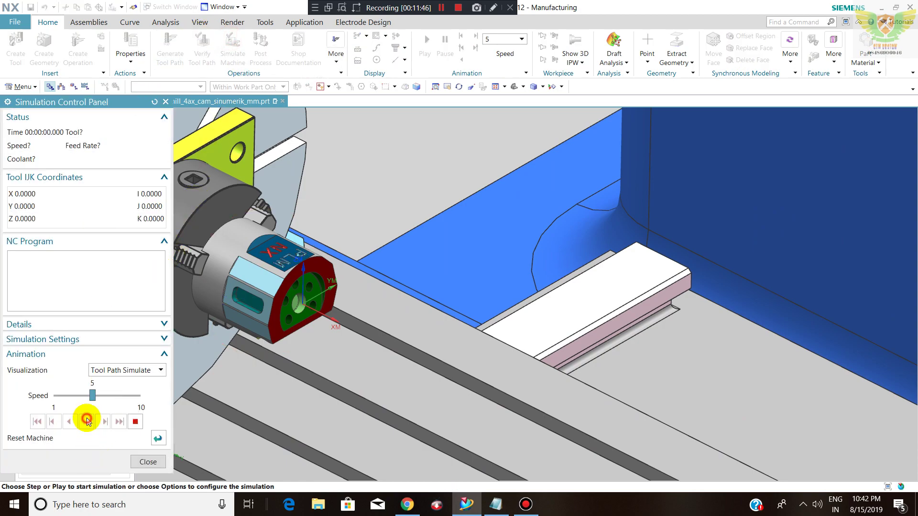
Watch the POCKET2 simulation run to completion, then close the Simulation Control Panel.
scroll(457, 318, up, 3)
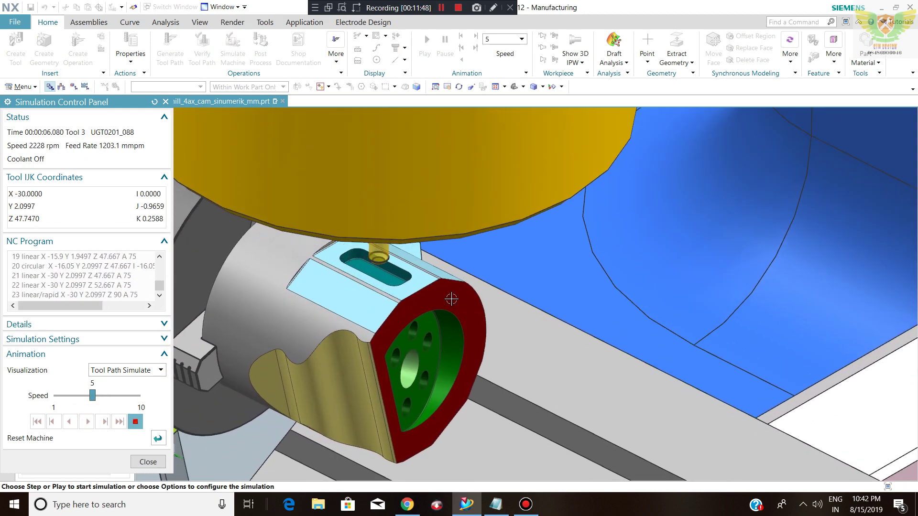
scroll(458, 318, down, 2)
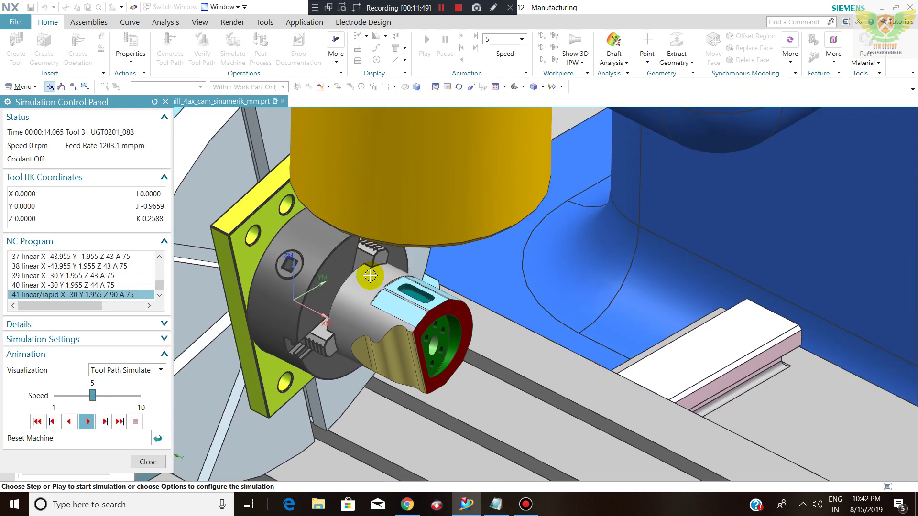
scroll(443, 306, down, 1)
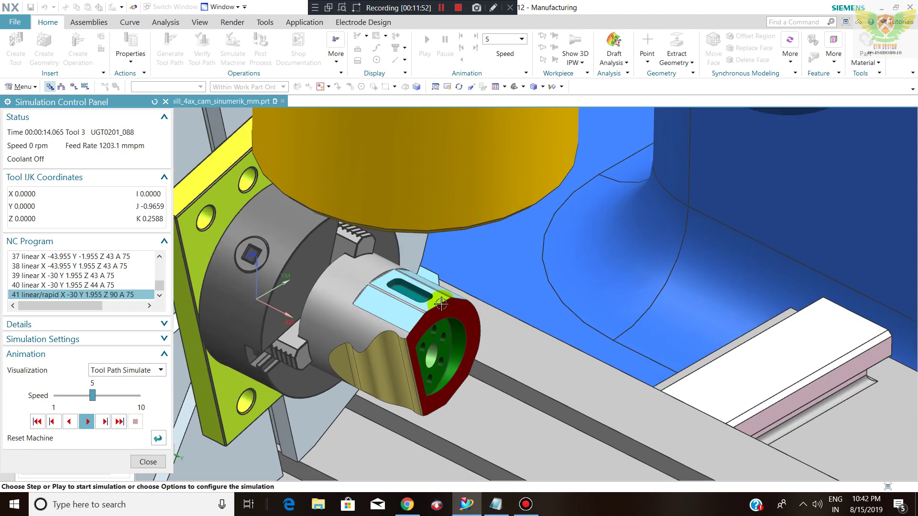
scroll(449, 306, down, 2)
scroll(527, 375, down, 1)
scroll(454, 239, down, 3)
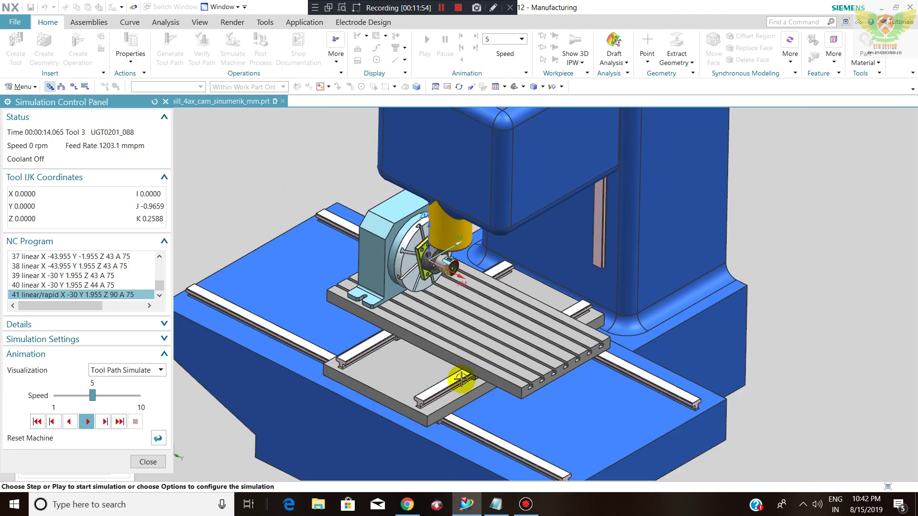
scroll(431, 382, up, 2)
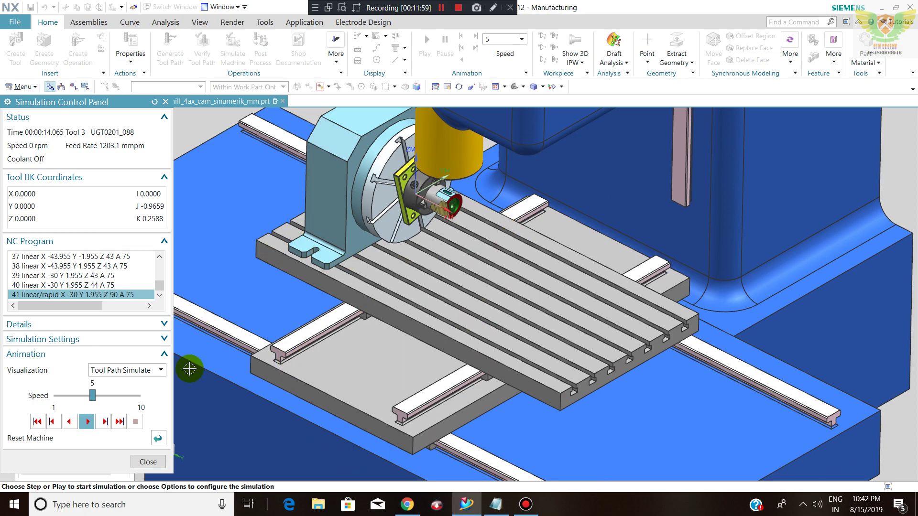
click(148, 462)
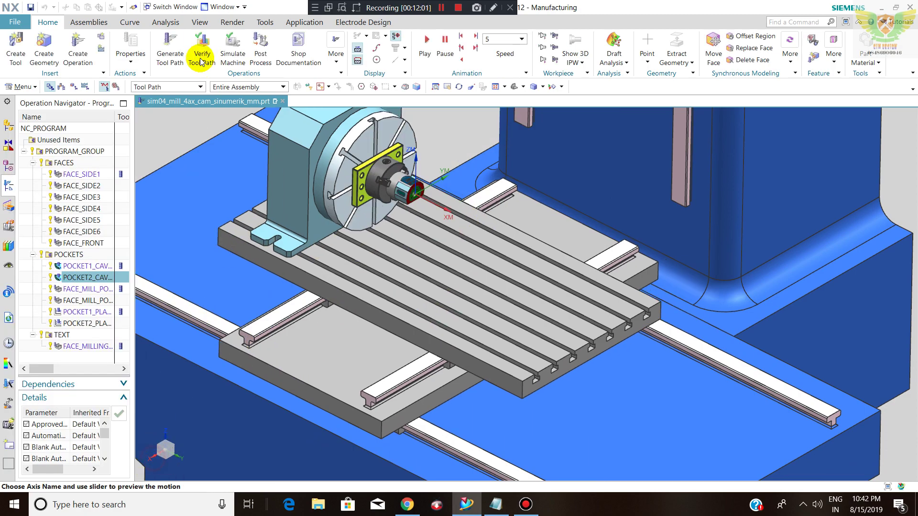
Simulate FACE_FRONT with tool UGT0202_001 through its 12 NC moves, then close the simulation.
click(79, 243)
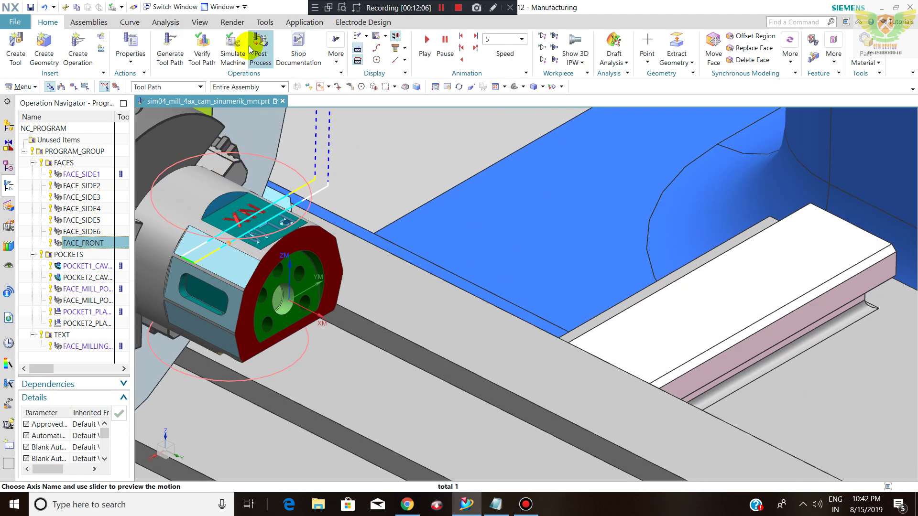
click(232, 45)
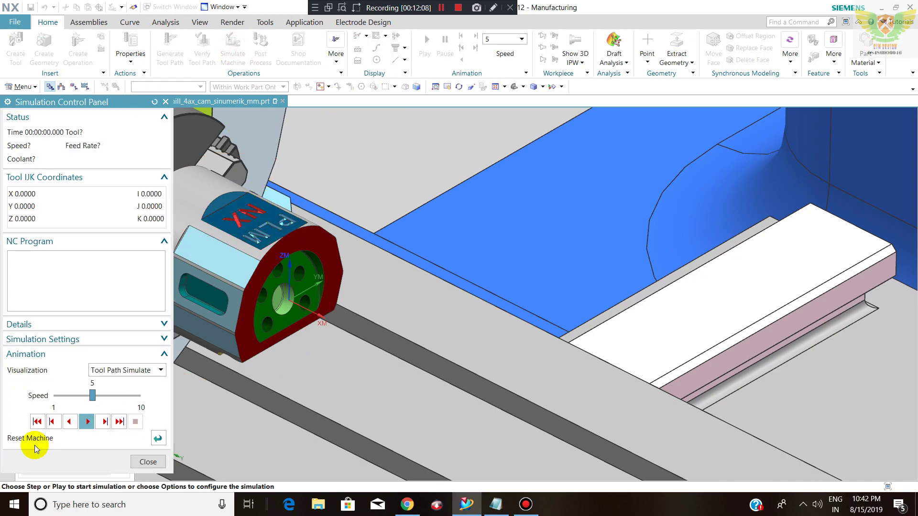
click(87, 422)
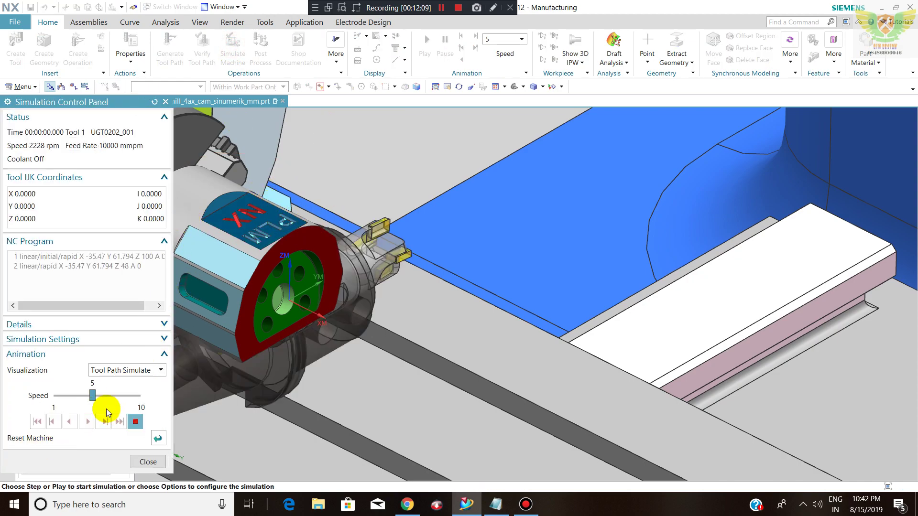
scroll(448, 353, down, 3)
scroll(438, 391, down, 2)
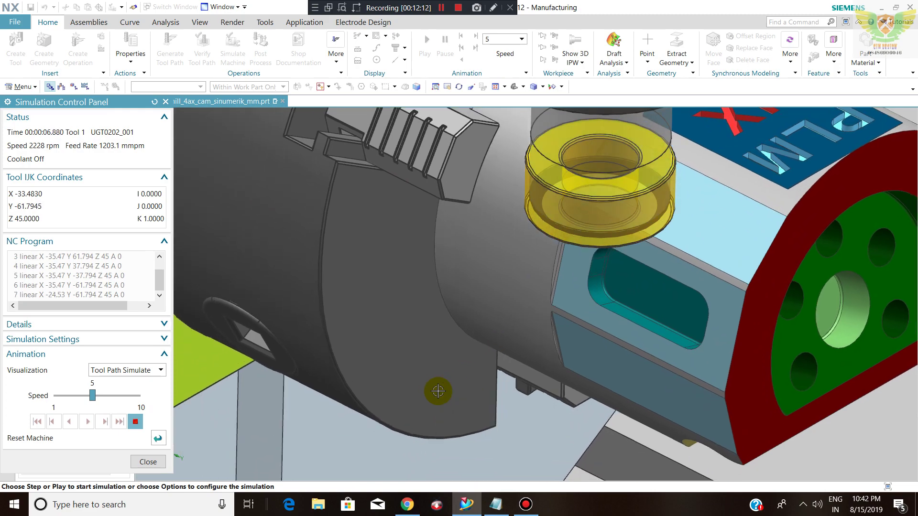
scroll(436, 386, down, 1)
scroll(437, 389, down, 2)
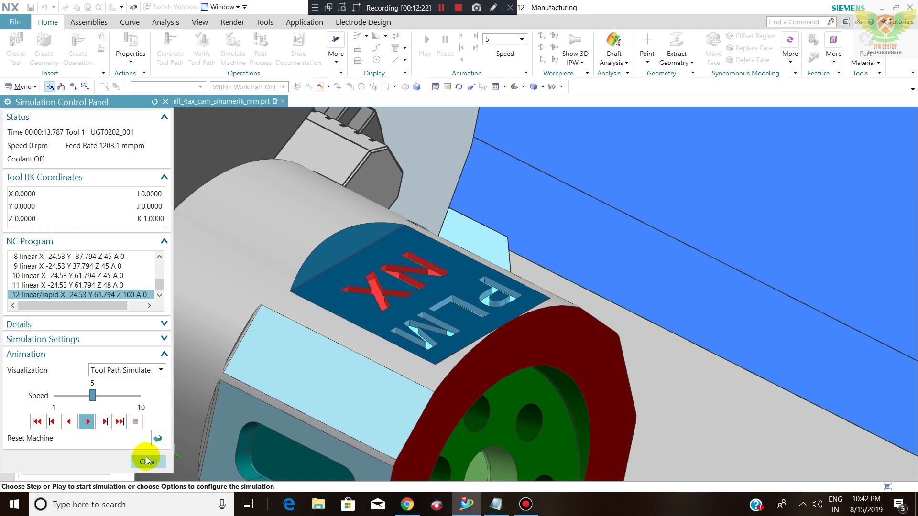
click(158, 467)
scroll(512, 260, up, 2)
scroll(513, 246, up, 2)
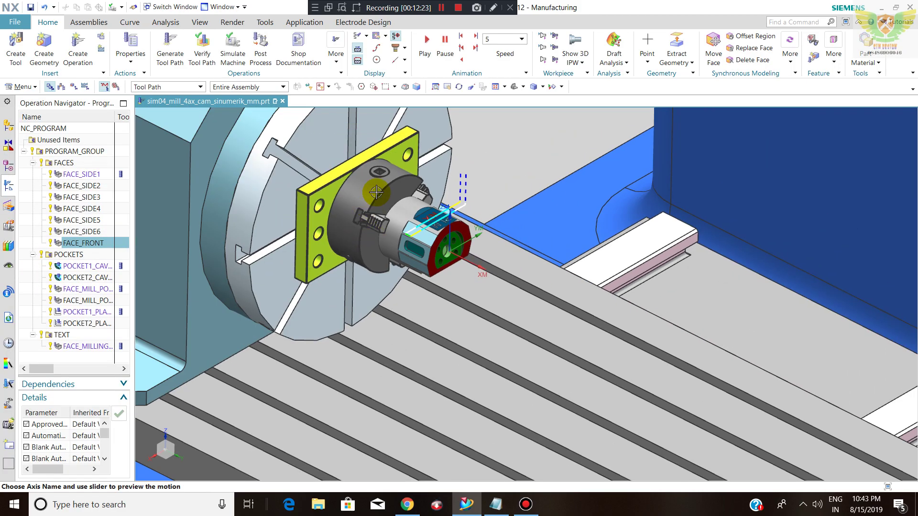
scroll(363, 216, down, 3)
scroll(366, 216, up, 2)
scroll(368, 220, down, 1)
scroll(391, 258, down, 1)
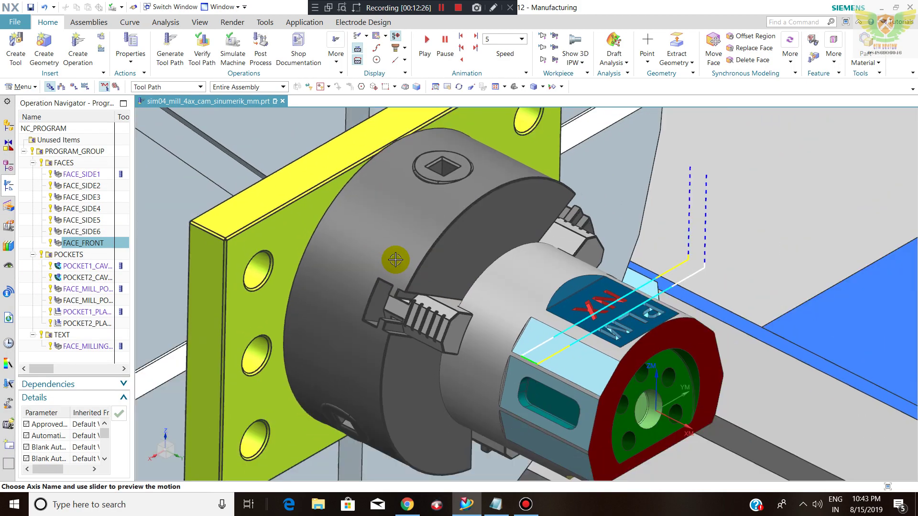
scroll(390, 314, up, 1)
scroll(391, 329, down, 2)
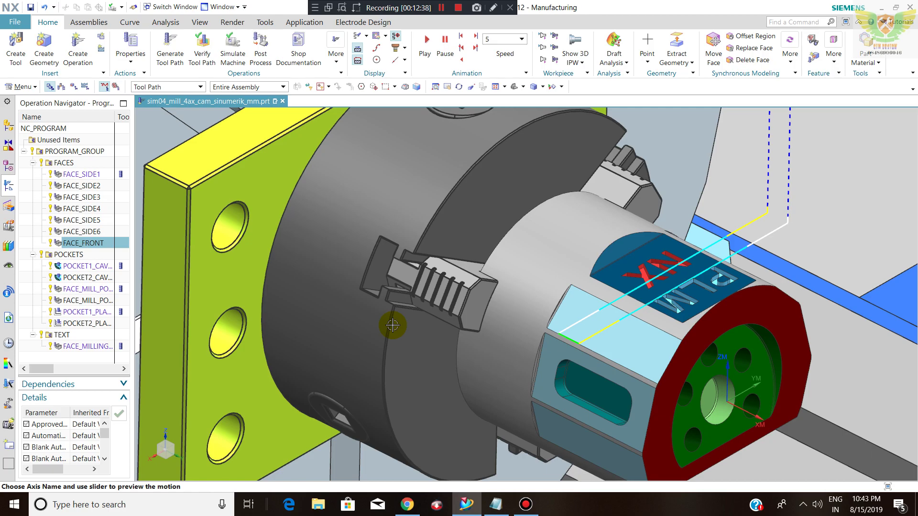
scroll(388, 289, up, 5)
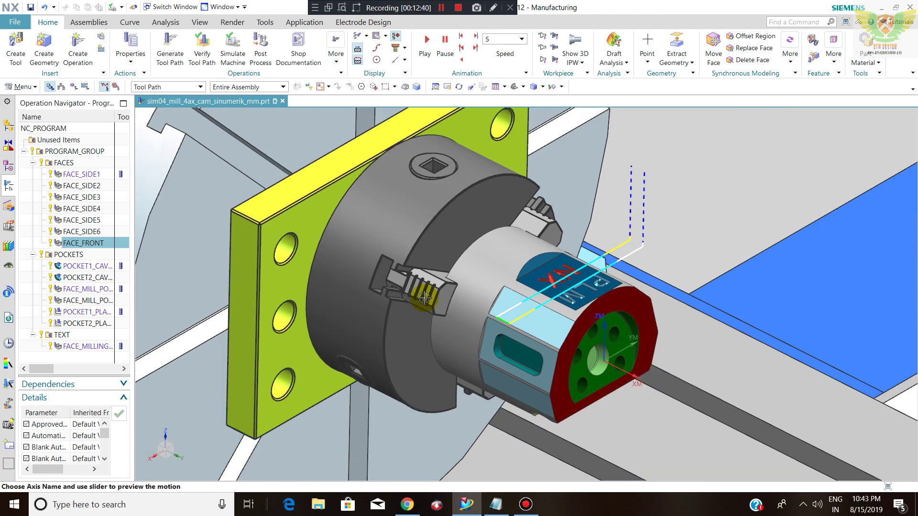
scroll(526, 292, down, 5)
middle_drag(526, 293, 514, 305)
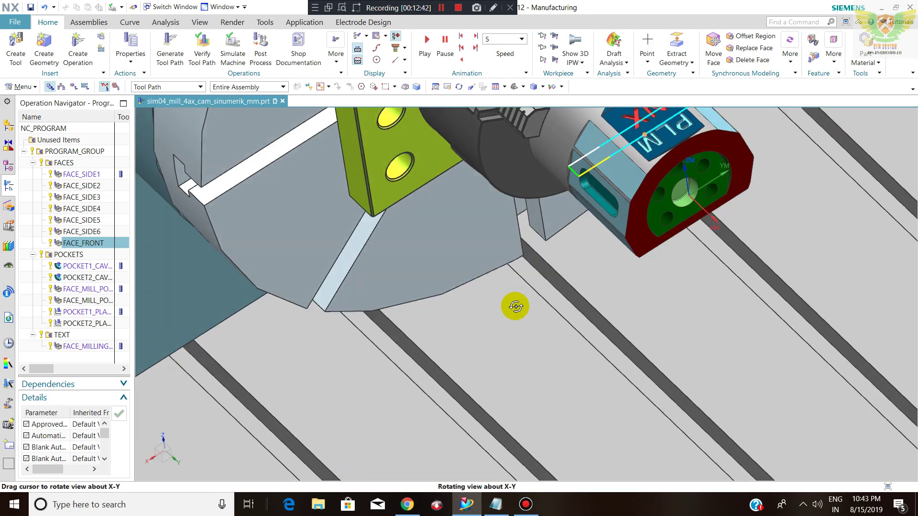
scroll(516, 288, up, 5)
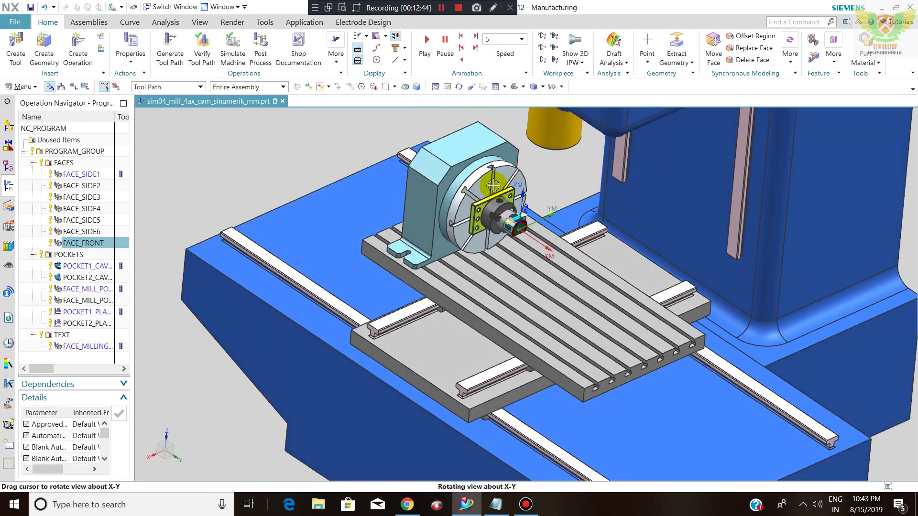
scroll(488, 210, down, 3)
scroll(478, 215, down, 3)
middle_drag(466, 224, 457, 228)
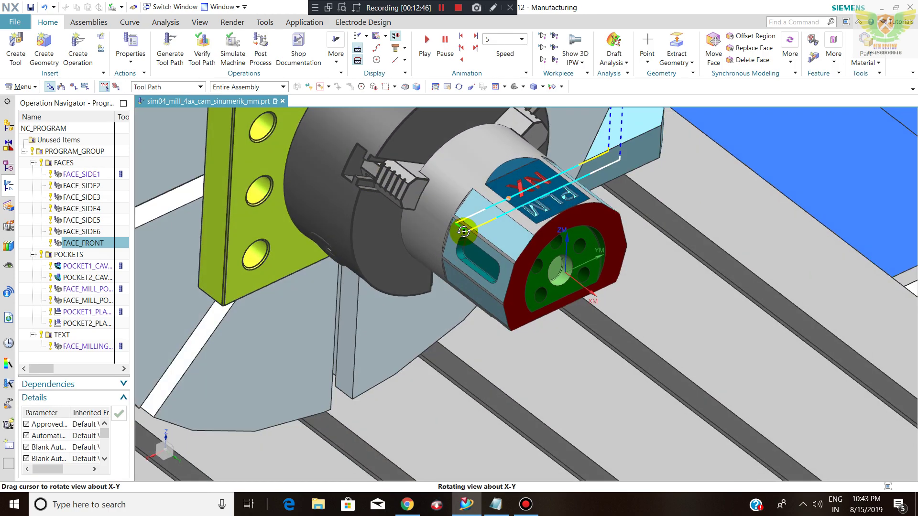
scroll(457, 228, up, 5)
scroll(458, 227, down, 2)
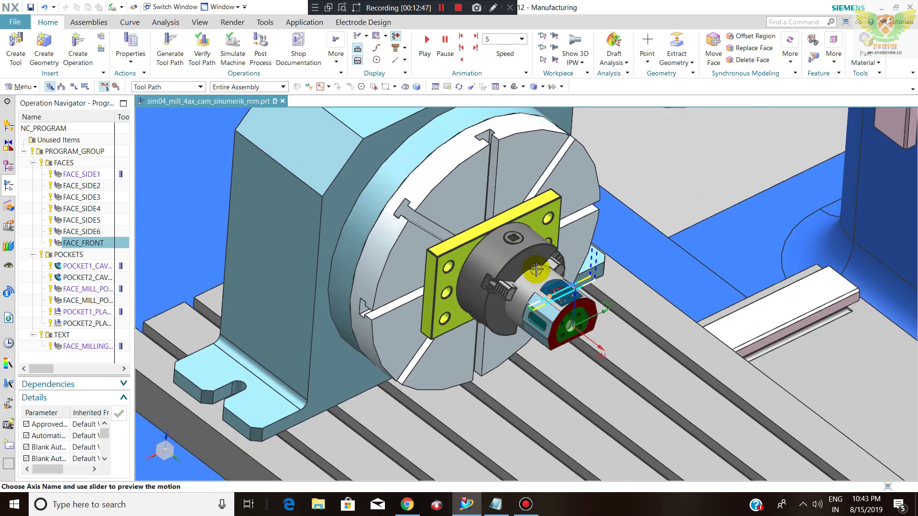
scroll(536, 270, down, 2)
scroll(556, 286, down, 1)
middle_drag(590, 324, 586, 326)
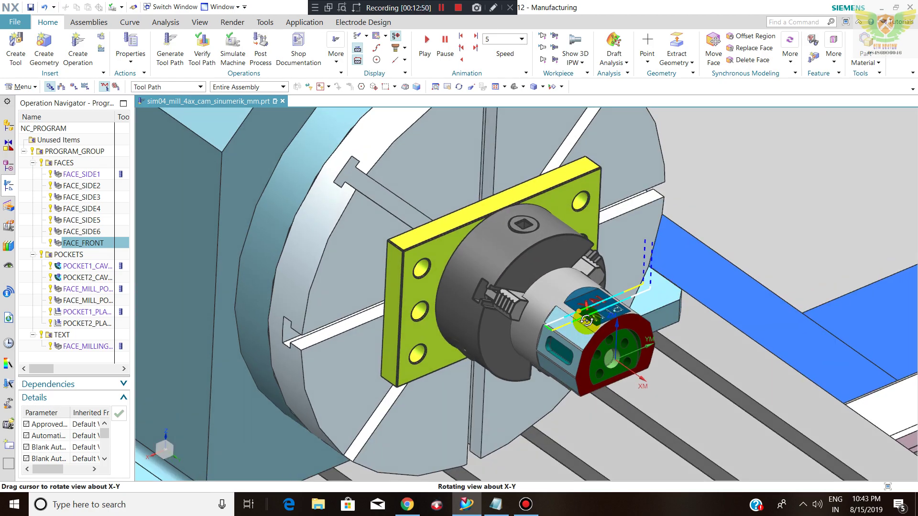
scroll(585, 326, up, 5)
scroll(576, 306, down, 4)
scroll(565, 286, down, 2)
scroll(565, 286, up, 4)
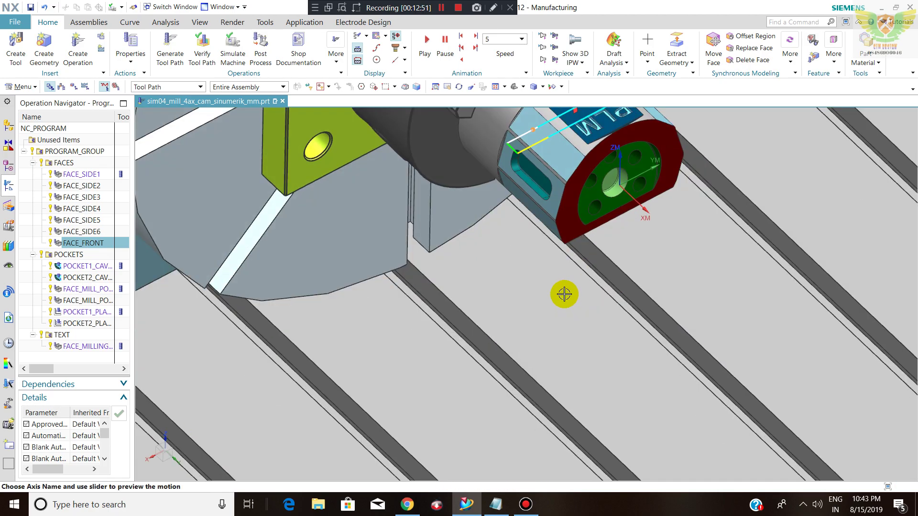
scroll(564, 293, down, 1)
scroll(549, 272, down, 2)
scroll(550, 187, down, 3)
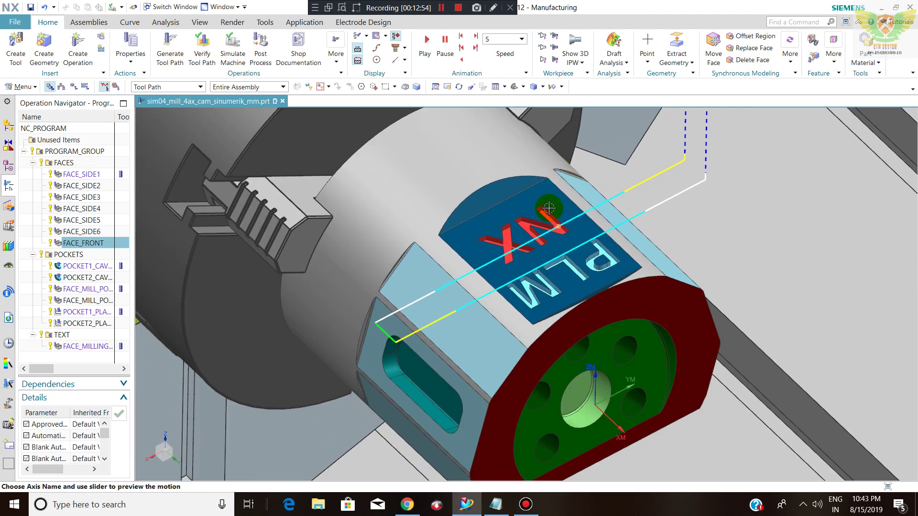